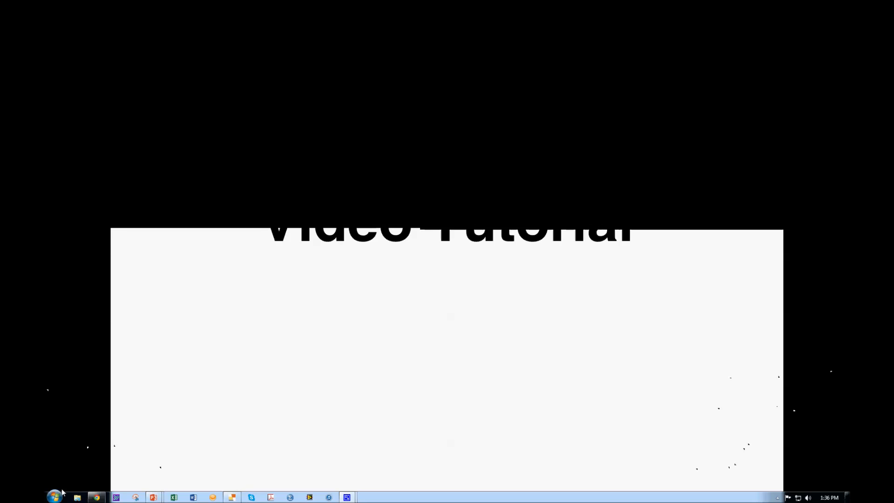
Launch 3DSSPP from the University of Michigan program group and accept its introduction notice.
click(55, 497)
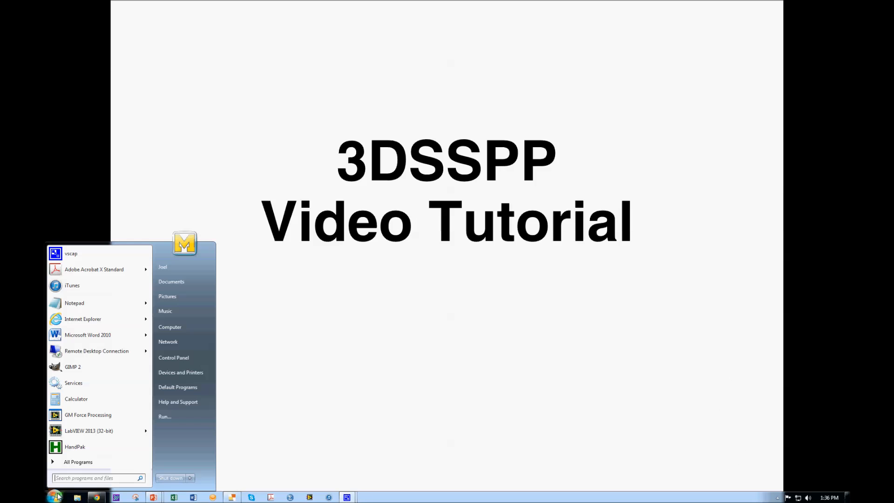
click(86, 459)
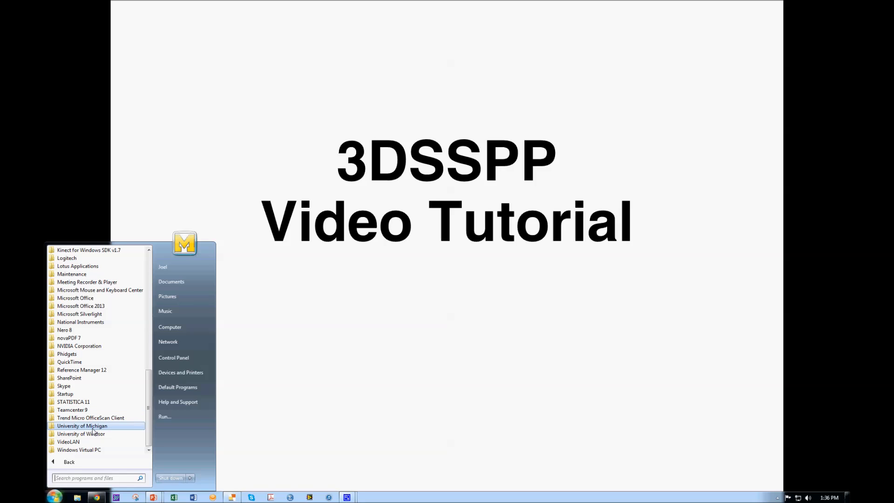
click(93, 426)
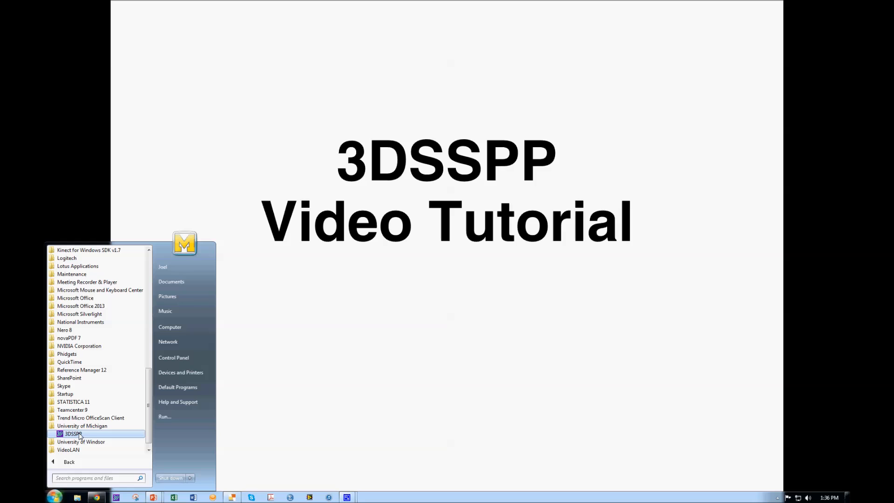
click(75, 434)
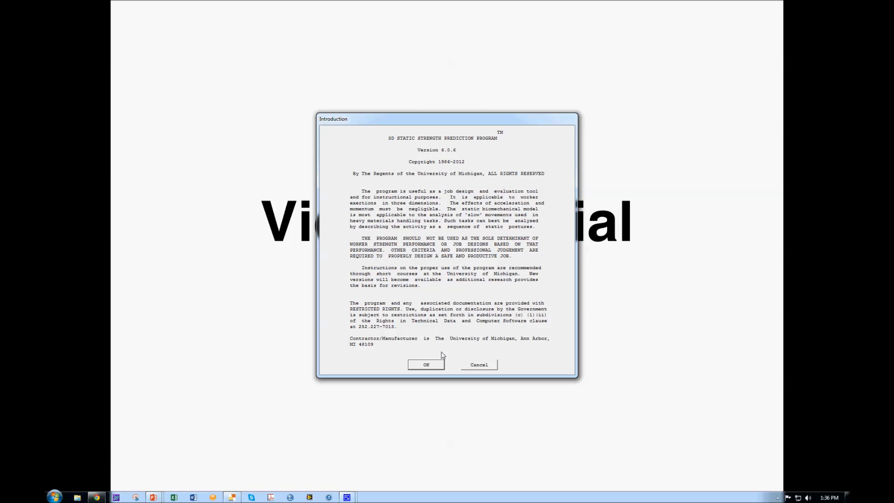
click(426, 364)
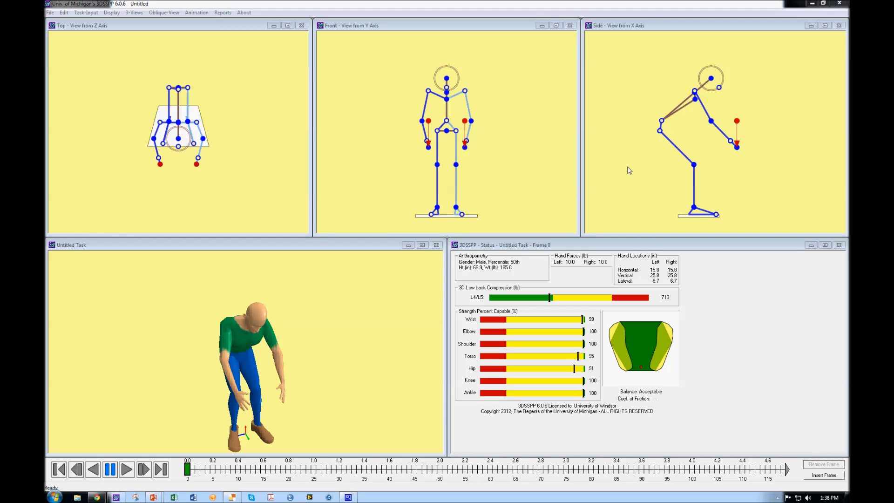
Switch the task's measurement units from English to metric.
drag(271, 390, 242, 173)
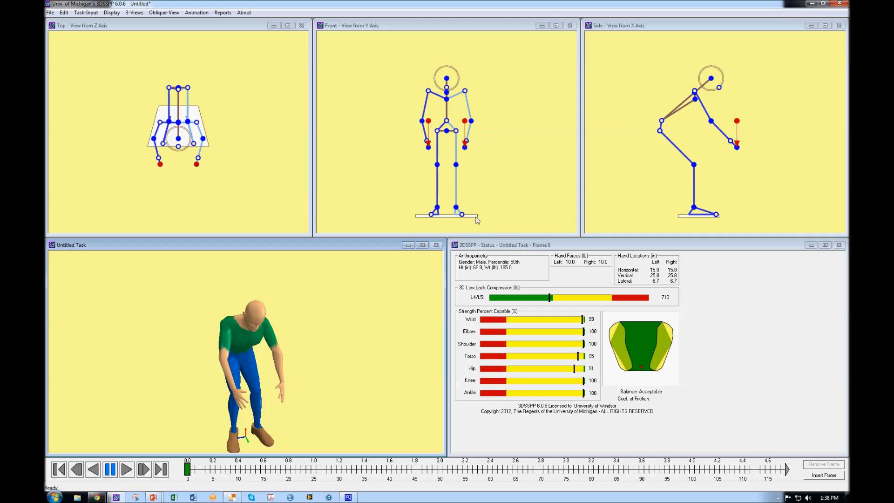
drag(313, 373, 361, 372)
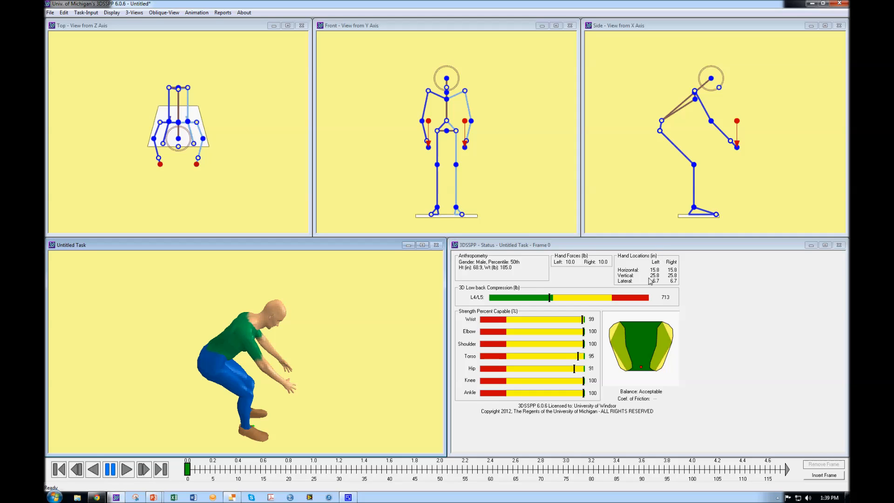
click(51, 13)
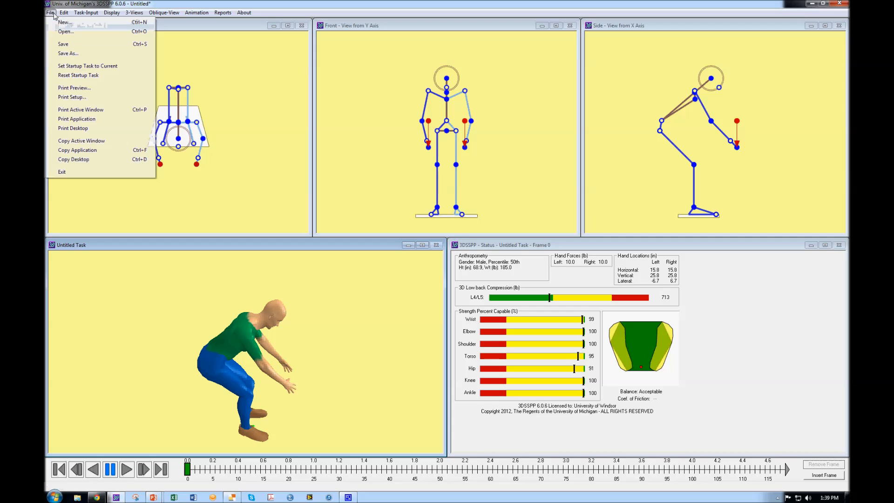
mouse_move(87, 12)
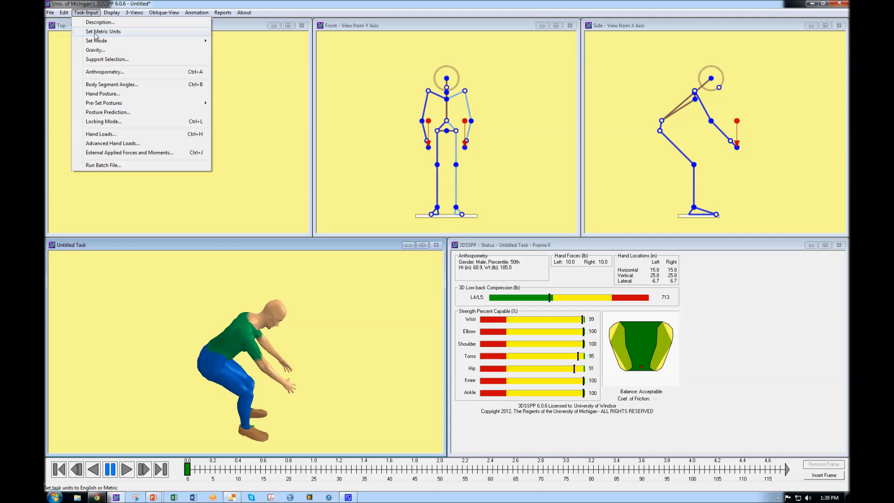
click(96, 32)
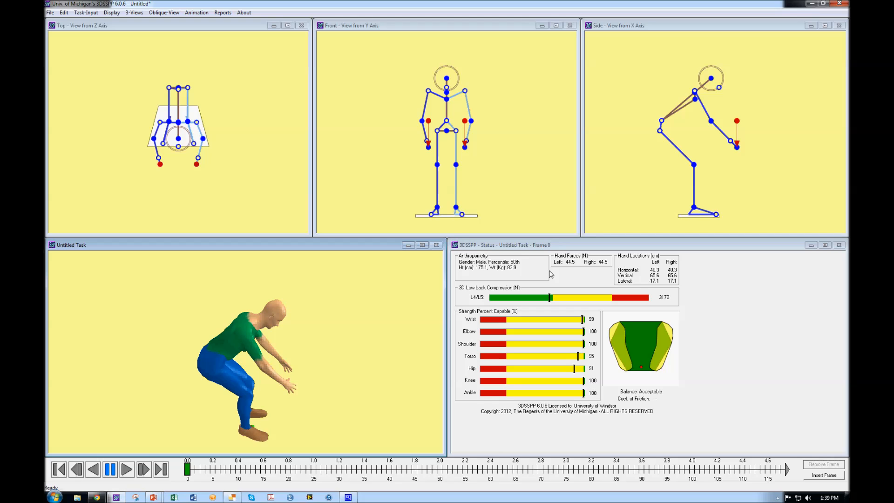
Set the manikin's anthropometry to female at the 50th percentile for height and weight, and apply it.
drag(379, 323, 361, 308)
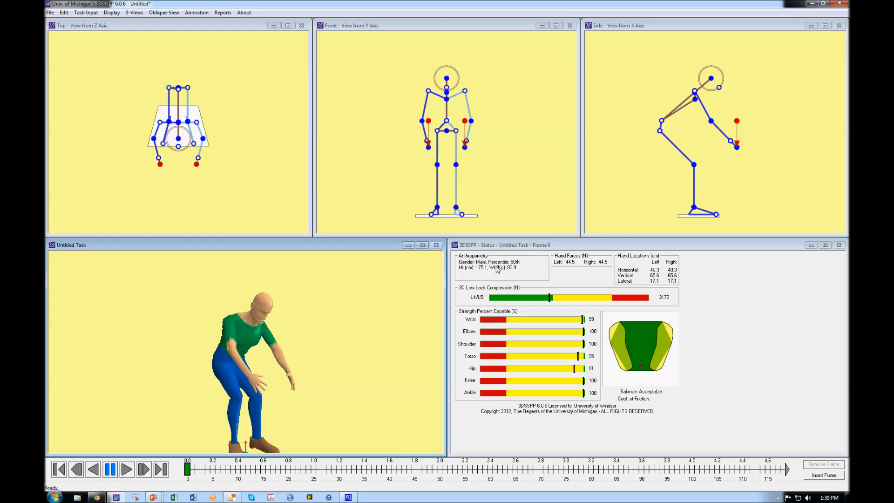
drag(349, 356, 358, 372)
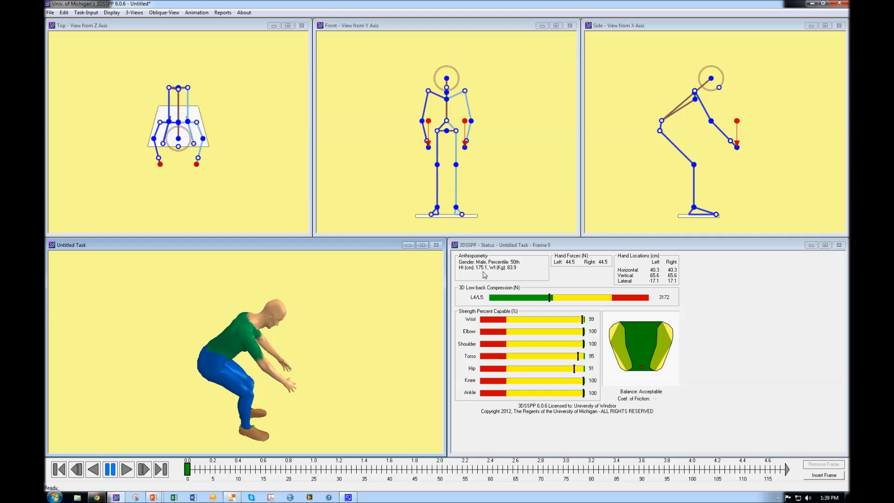
drag(332, 292, 323, 335)
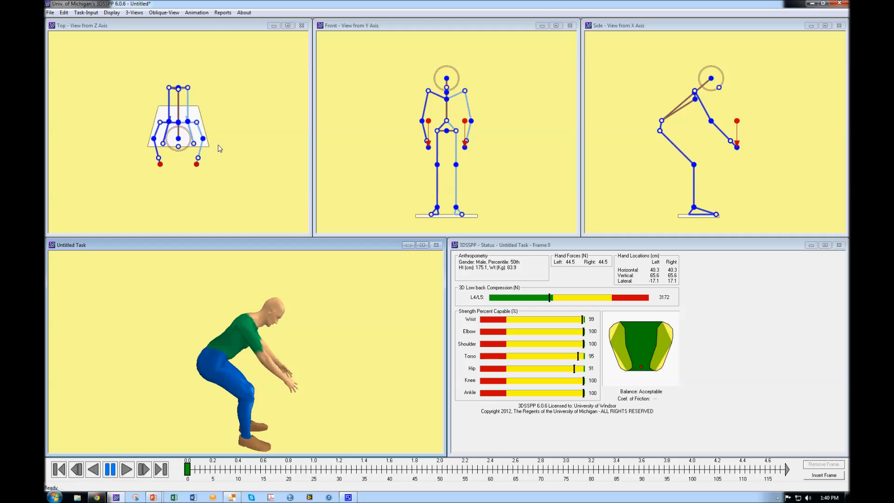
click(85, 15)
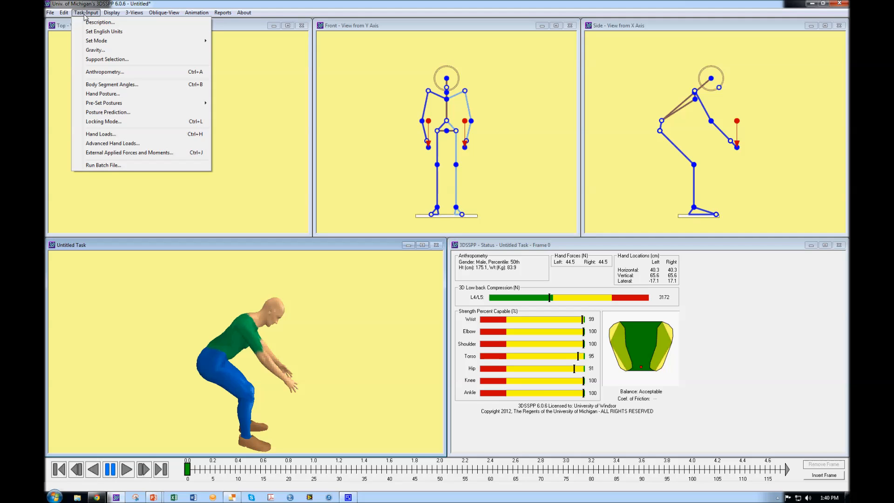
click(100, 73)
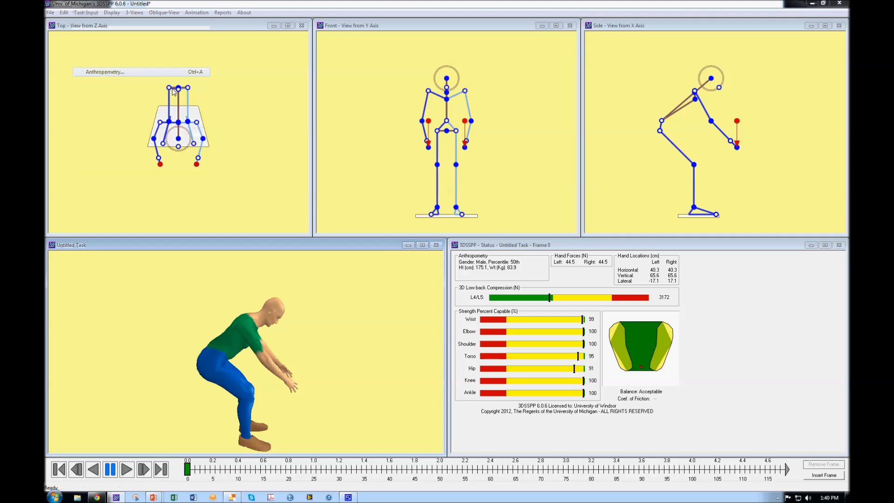
drag(441, 150, 261, 85)
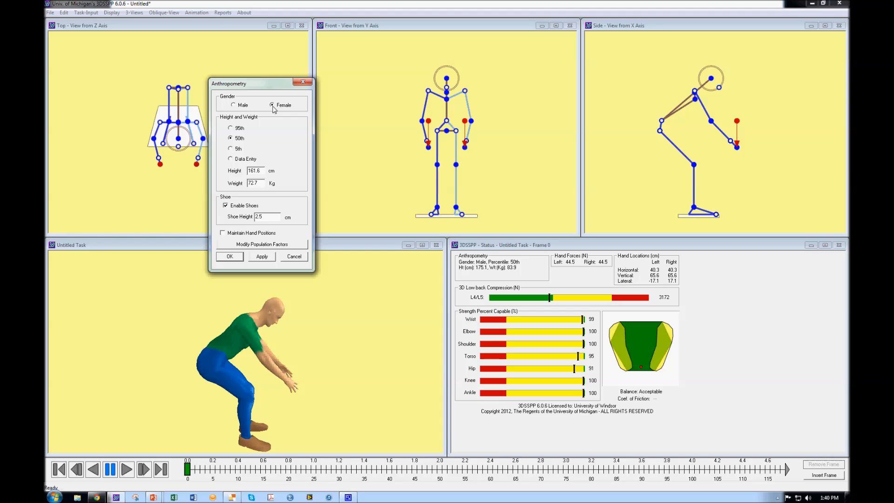
click(263, 257)
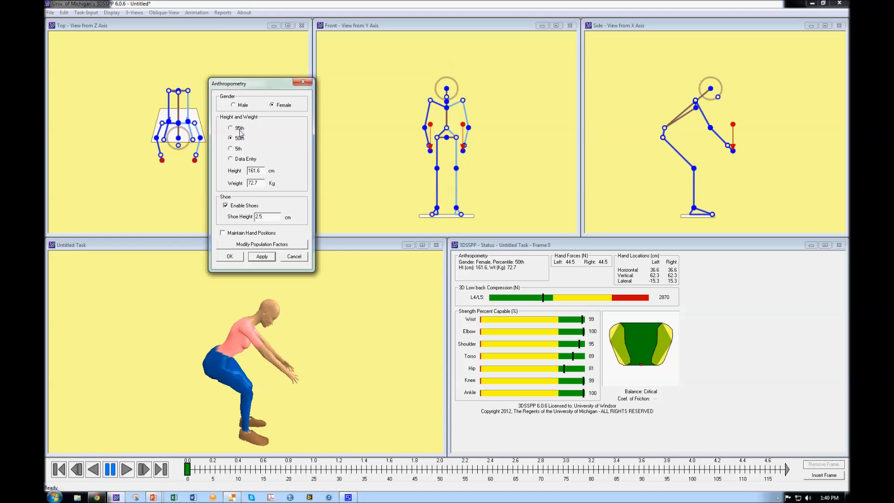
click(231, 159)
click(230, 139)
click(262, 256)
click(241, 256)
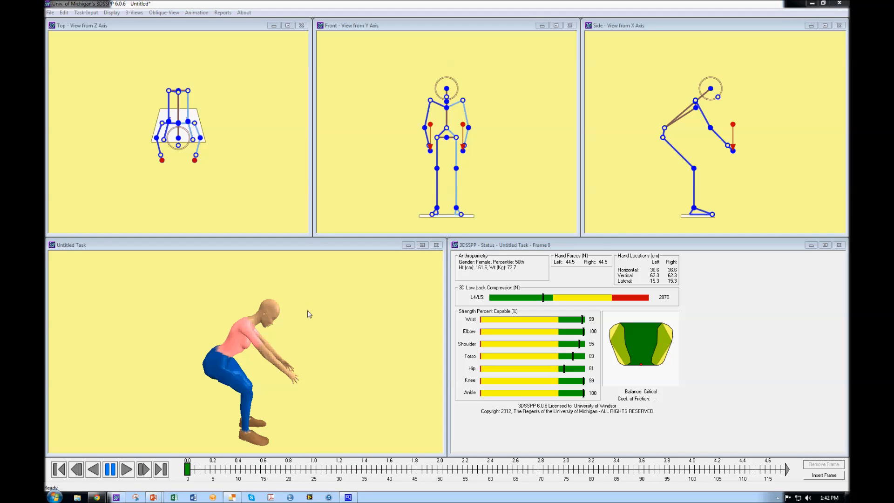
Raise the manikin's right hand to about 92.5 cm vertical and 43 cm horizontal, using the side and front views.
drag(240, 335, 309, 323)
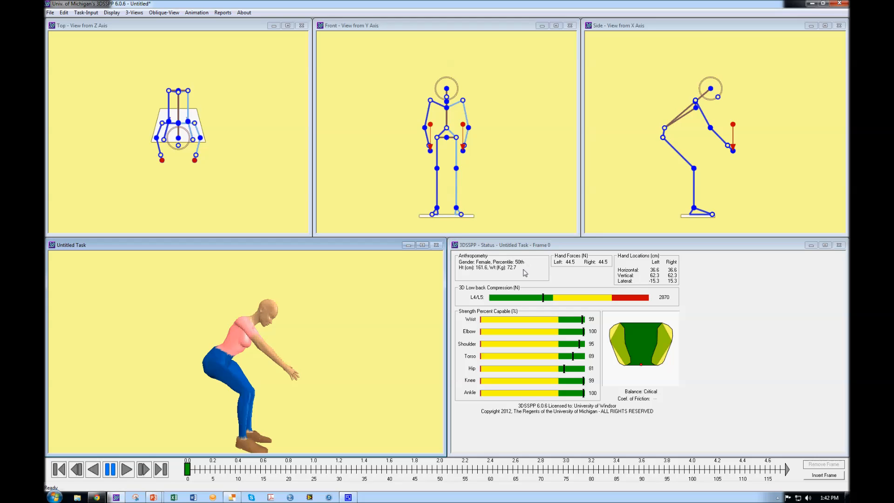
drag(349, 353, 330, 359)
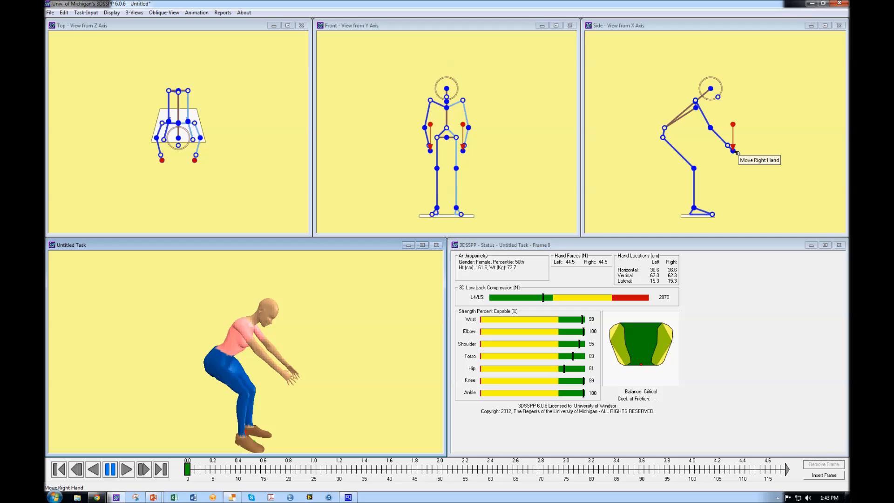
drag(735, 152, 734, 129)
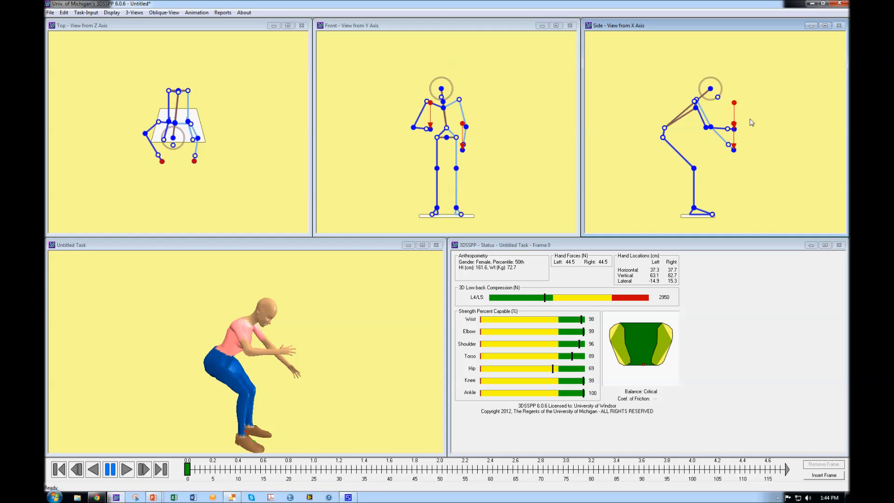
mouse_move(735, 127)
mouse_down()
mouse_move(740, 118)
mouse_move(719, 148)
mouse_move(726, 110)
mouse_move(740, 114)
mouse_up()
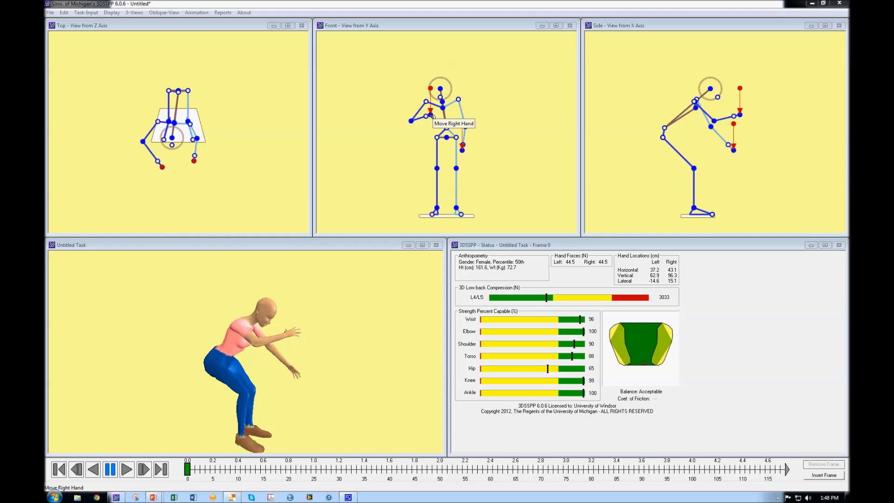
mouse_move(432, 116)
mouse_down()
mouse_move(419, 118)
mouse_move(448, 117)
mouse_move(431, 118)
mouse_up()
Move the right hand inward toward the body's midline in the front view, to about 2 cm lateral.
click(321, 391)
drag(320, 392, 289, 299)
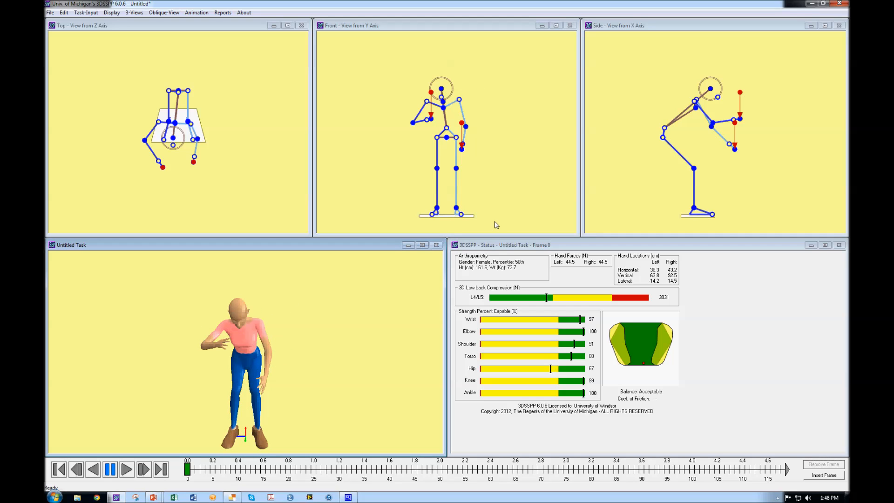
drag(436, 120, 451, 119)
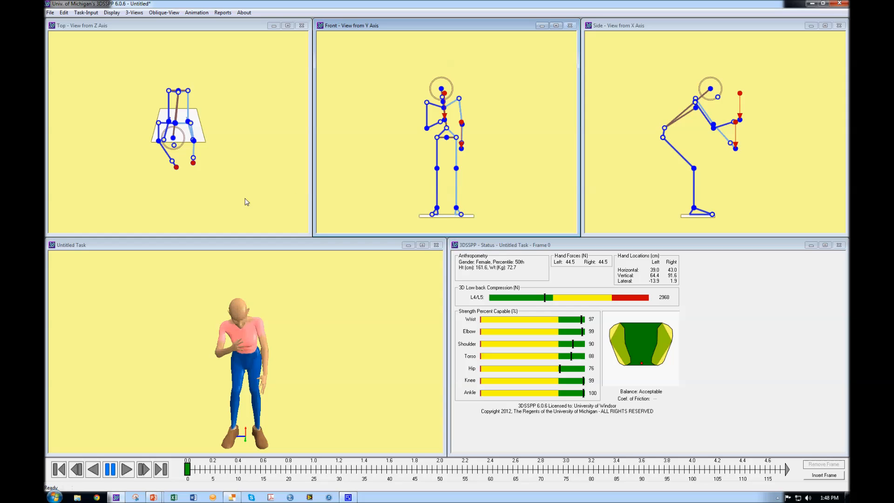
Move the right hand outward to about 16 cm lateral in the top view and lower it to about 80 cm in the front view.
drag(264, 311, 282, 357)
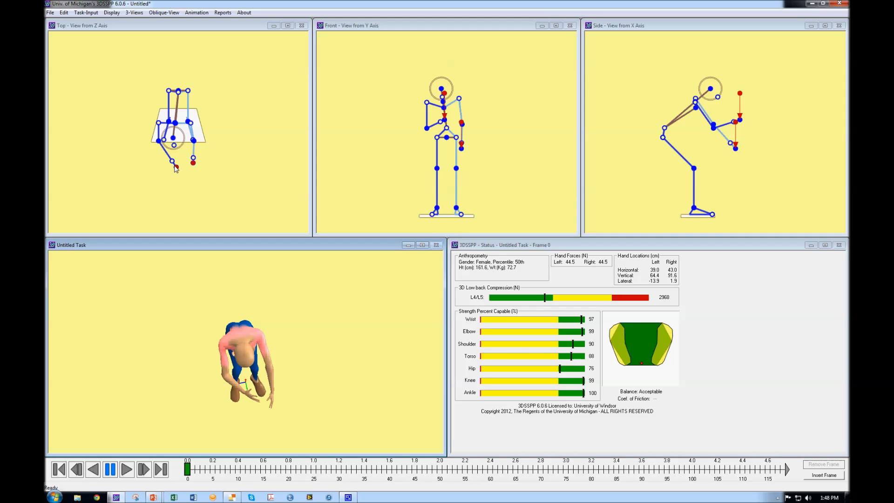
mouse_move(176, 168)
mouse_down()
mouse_move(166, 152)
mouse_move(150, 166)
mouse_move(161, 166)
mouse_up()
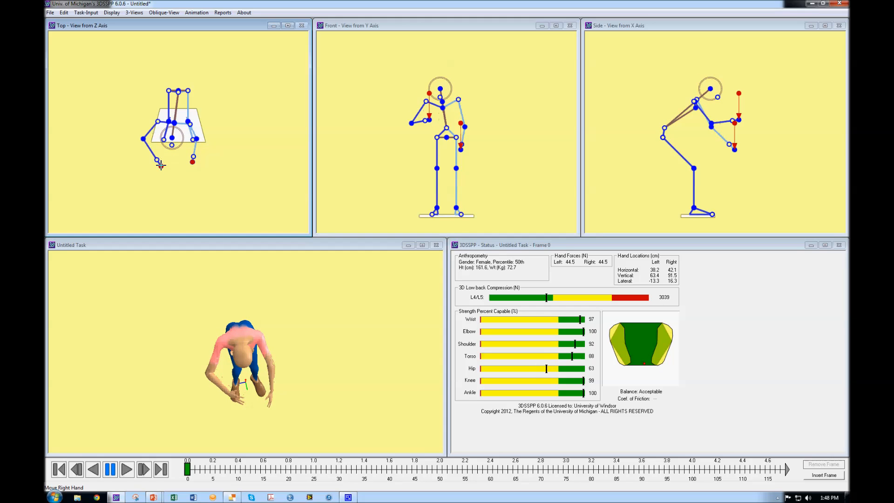
drag(432, 121, 428, 136)
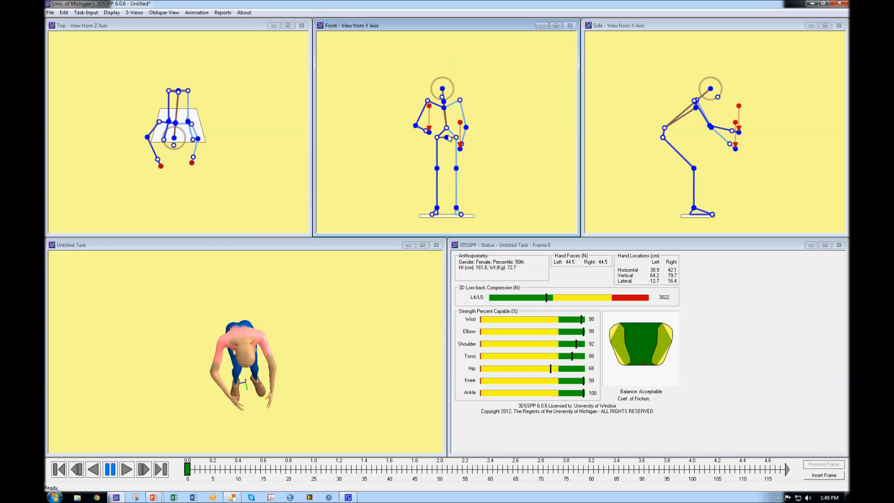
Adjust the left elbow and reposition the left hand in the front view to about 76 cm vertical and 21 cm outward.
drag(296, 325, 354, 346)
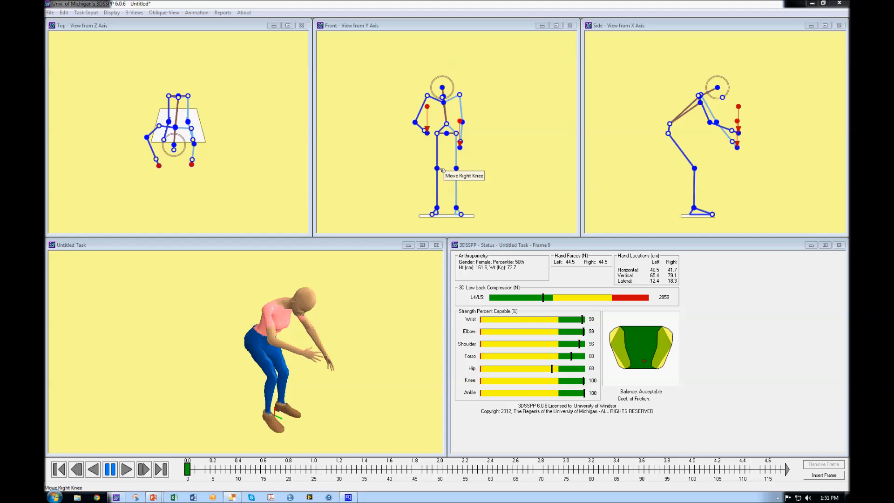
drag(460, 147, 465, 117)
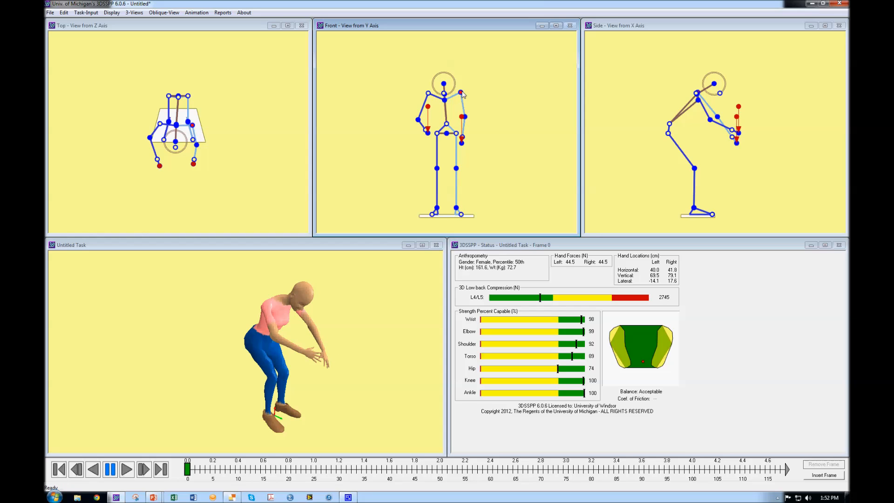
mouse_move(466, 117)
mouse_down()
mouse_move(475, 114)
mouse_move(479, 130)
mouse_move(471, 113)
mouse_move(465, 118)
mouse_up()
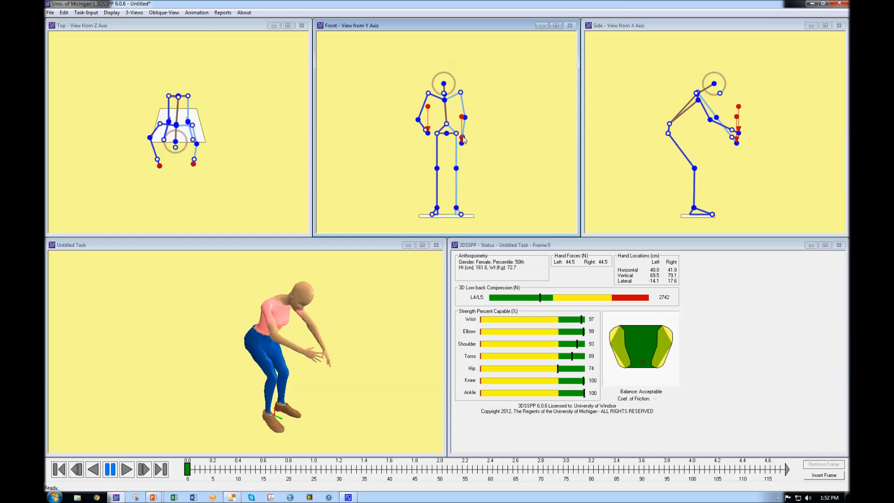
drag(462, 143, 464, 85)
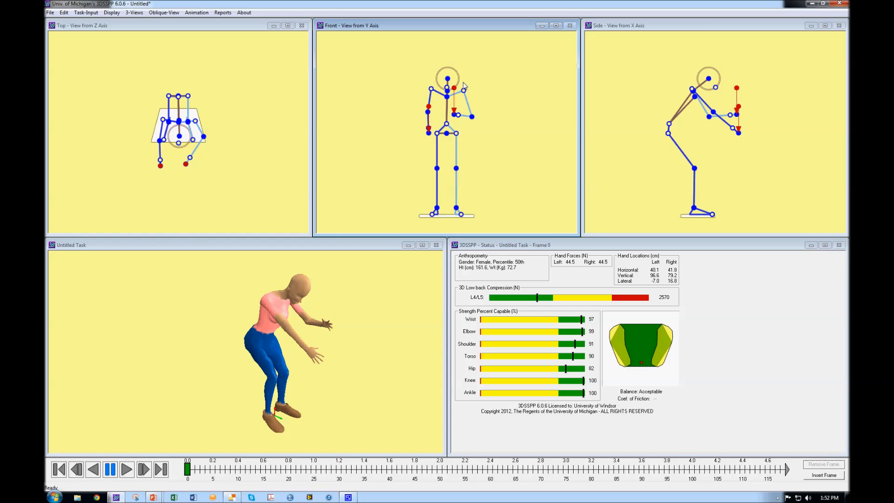
drag(462, 115, 454, 97)
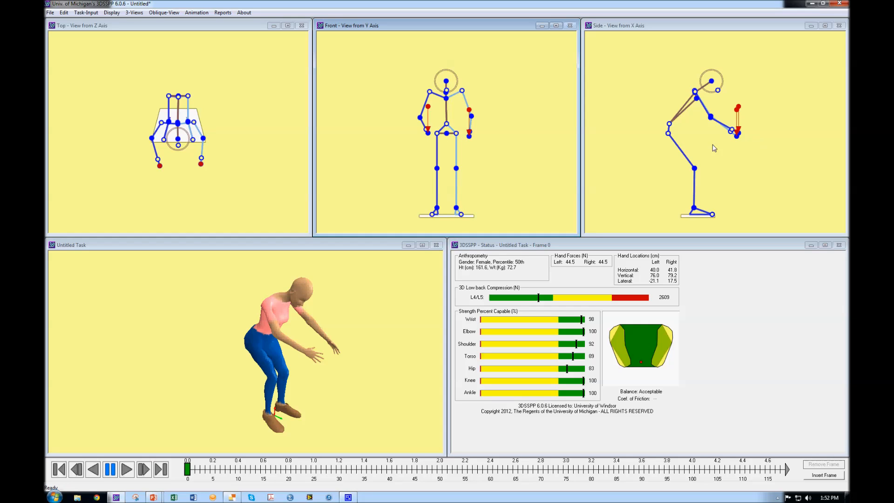
Shift the center of the hips forward in the side view and move the right elbow slightly down and back.
click(670, 134)
click(667, 130)
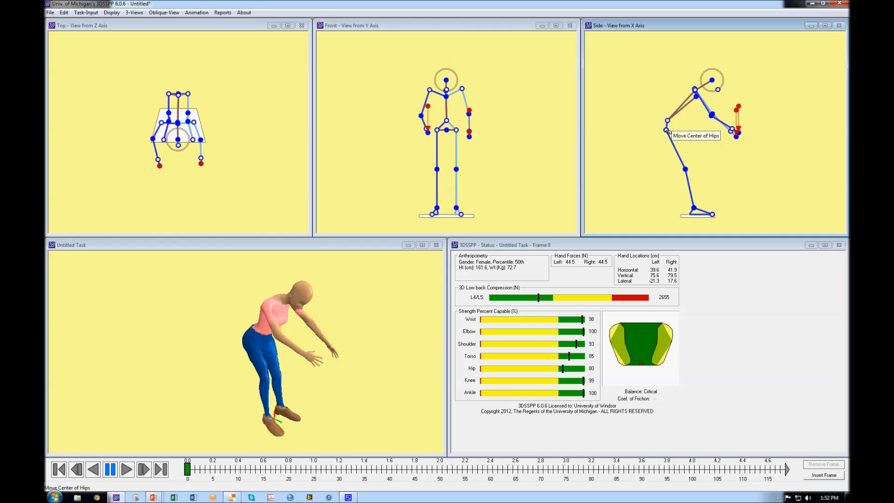
click(675, 123)
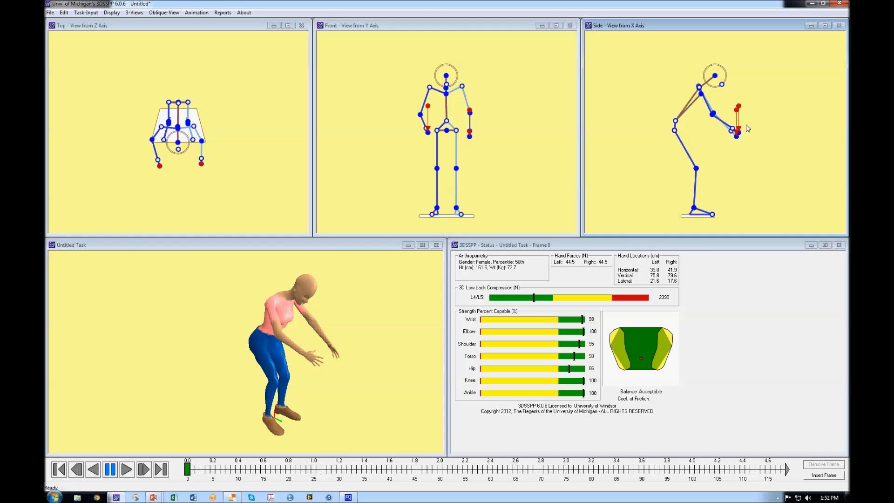
drag(714, 116, 701, 126)
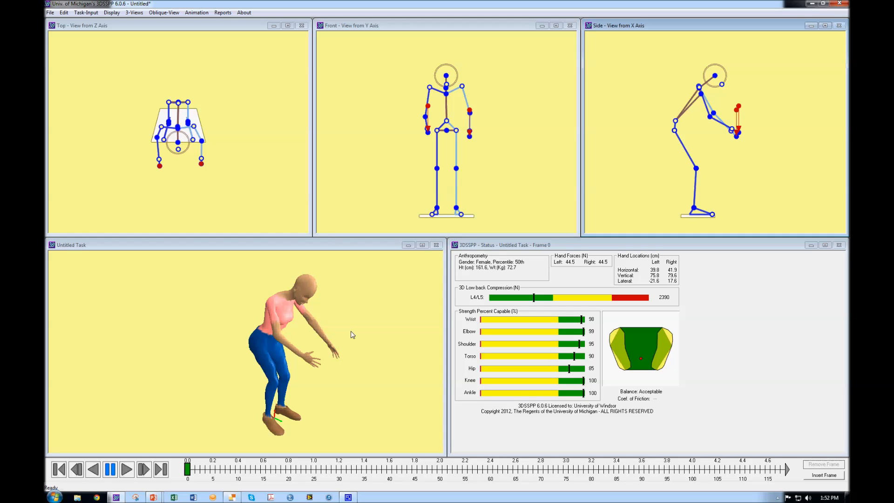
Examine the posed manikin in the 3D view from the front, side and back at several distances.
drag(346, 322, 325, 335)
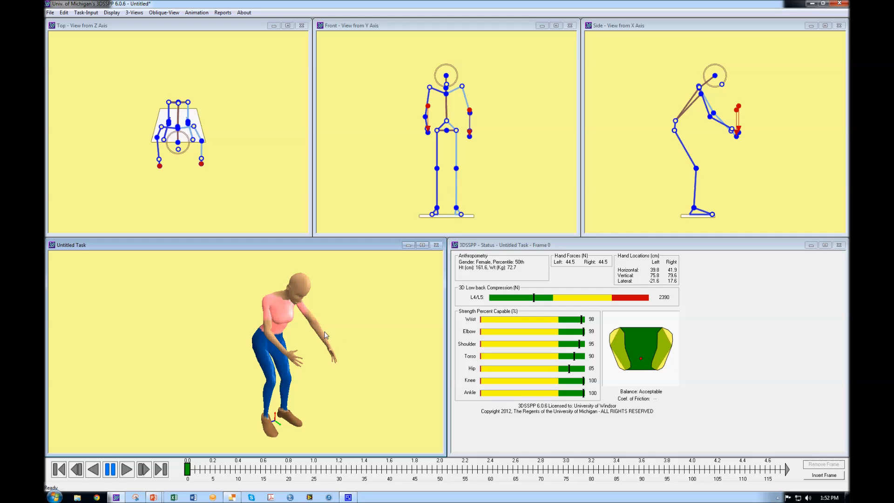
drag(325, 334, 293, 350)
right_drag(294, 348, 251, 253)
drag(262, 373, 271, 318)
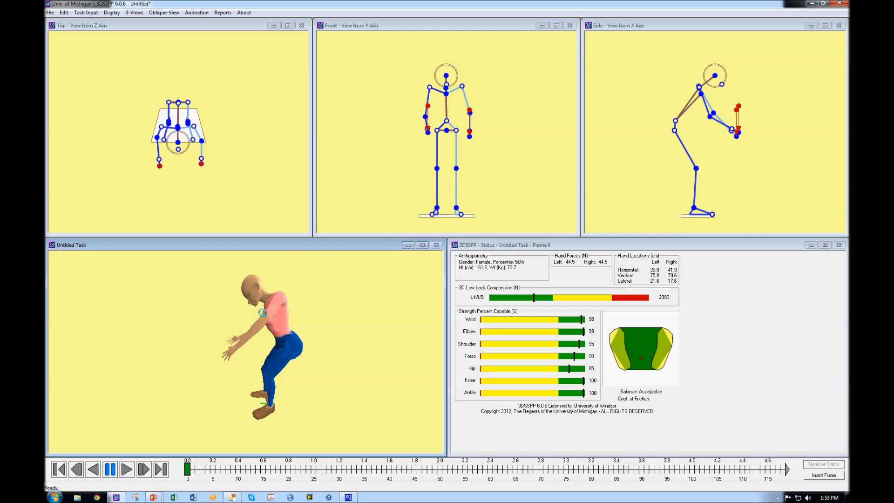
mouse_move(262, 315)
right_down()
mouse_move(254, 398)
mouse_move(246, 317)
right_up()
drag(245, 316, 318, 338)
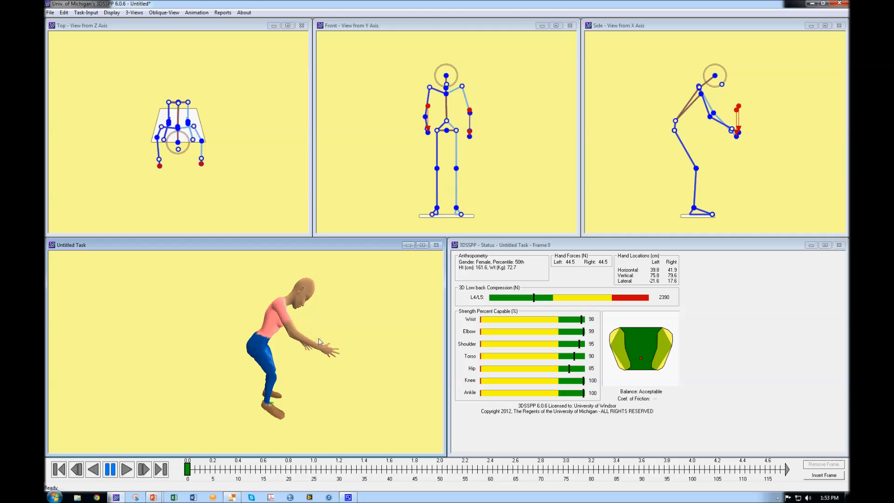
mouse_move(316, 338)
mouse_down()
mouse_move(224, 354)
mouse_move(303, 343)
mouse_move(313, 360)
mouse_move(279, 354)
mouse_move(276, 344)
mouse_move(286, 345)
mouse_move(200, 350)
mouse_move(373, 349)
mouse_move(336, 368)
mouse_move(301, 343)
mouse_up()
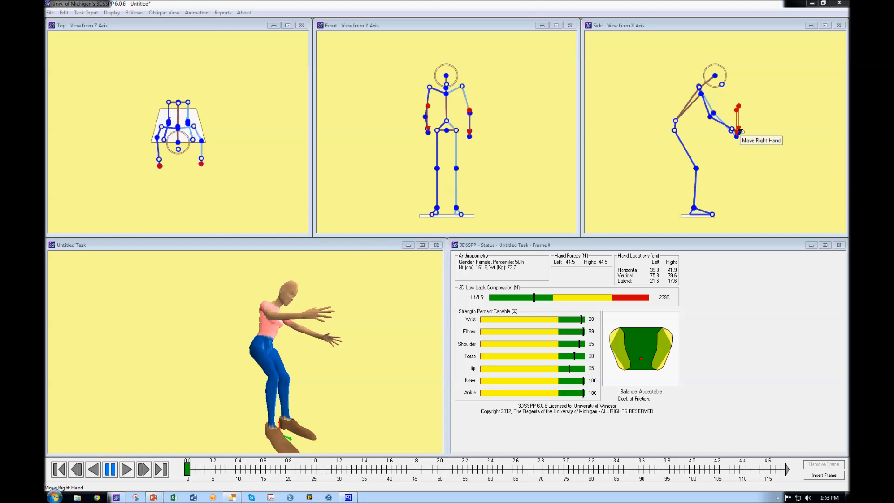
Move the right hand backward in the side view to about 28 cm horizontal and 72 cm vertical.
drag(744, 133, 725, 140)
drag(409, 375, 361, 385)
right_drag(361, 385, 333, 388)
mouse_move(314, 397)
mouse_down()
mouse_move(345, 391)
mouse_move(331, 400)
mouse_up()
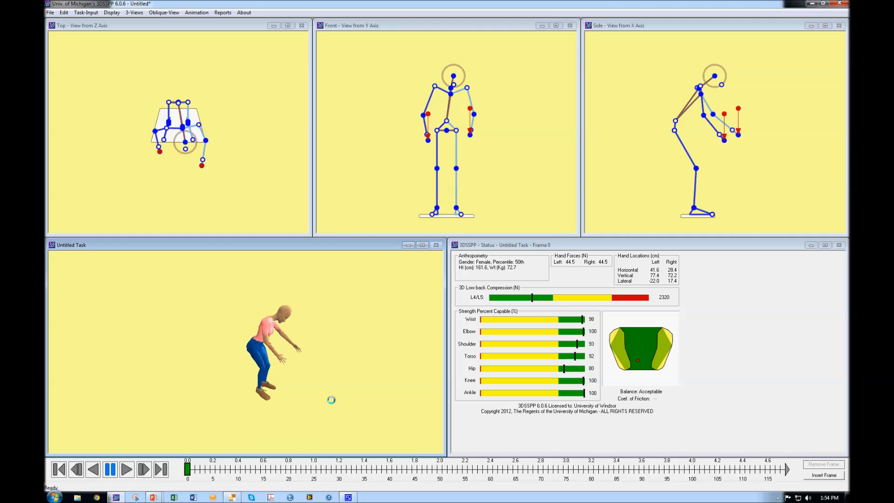
Open Posture Prediction and review the horizontal, vertical and lateral location fields for both hands.
click(81, 13)
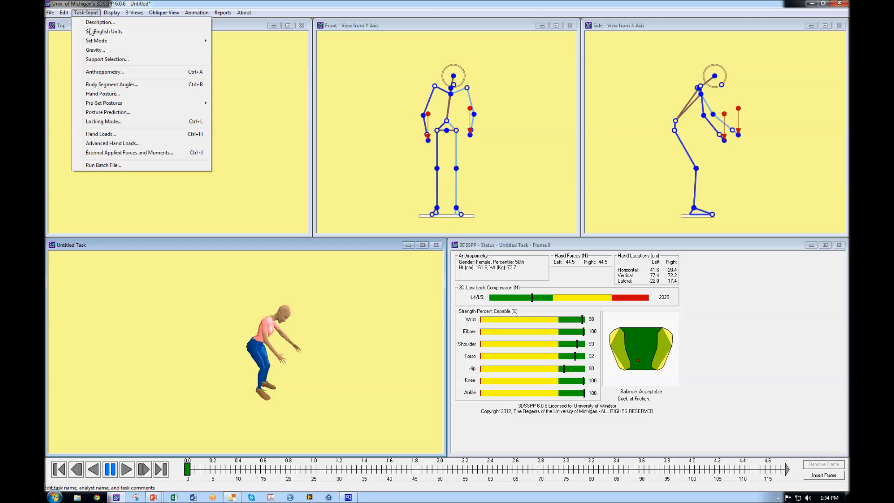
click(96, 114)
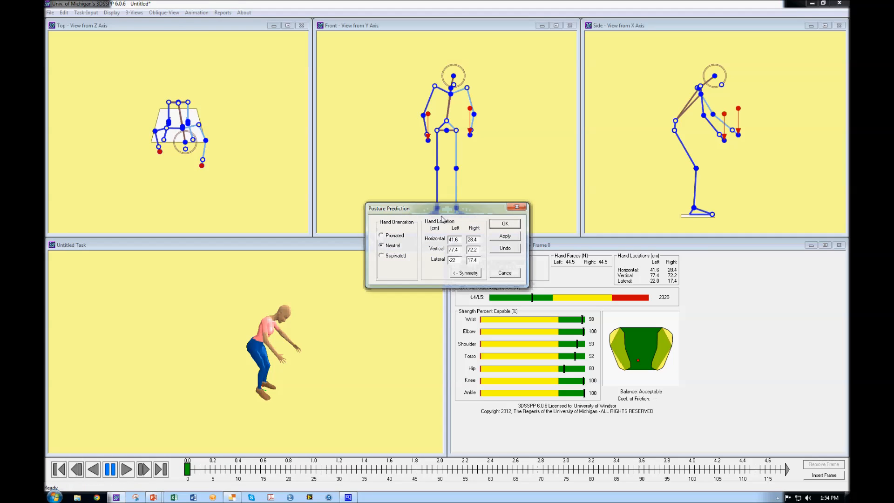
drag(444, 213, 373, 154)
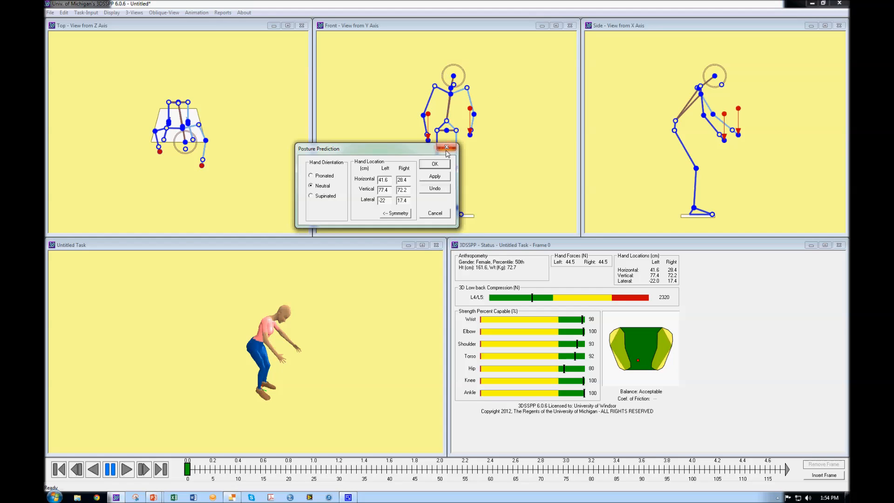
drag(420, 152, 405, 122)
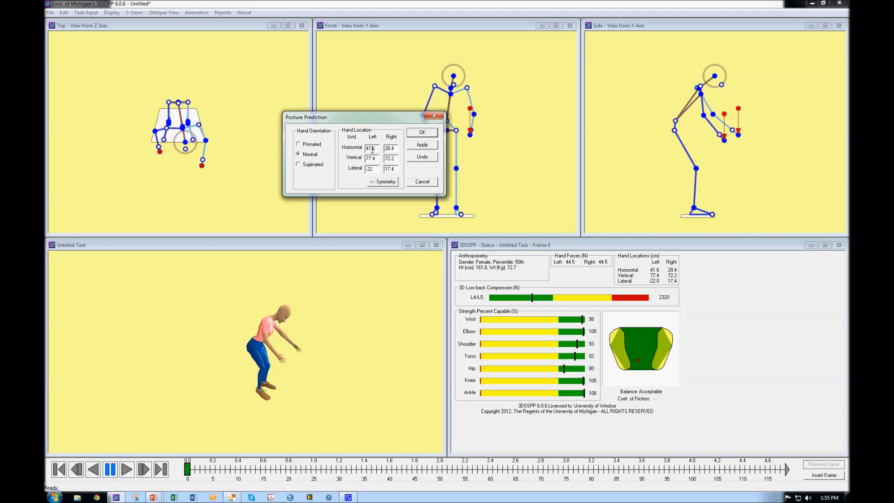
click(260, 354)
double_click(369, 160)
double_click(389, 158)
click(366, 169)
double_click(390, 169)
drag(387, 120, 371, 95)
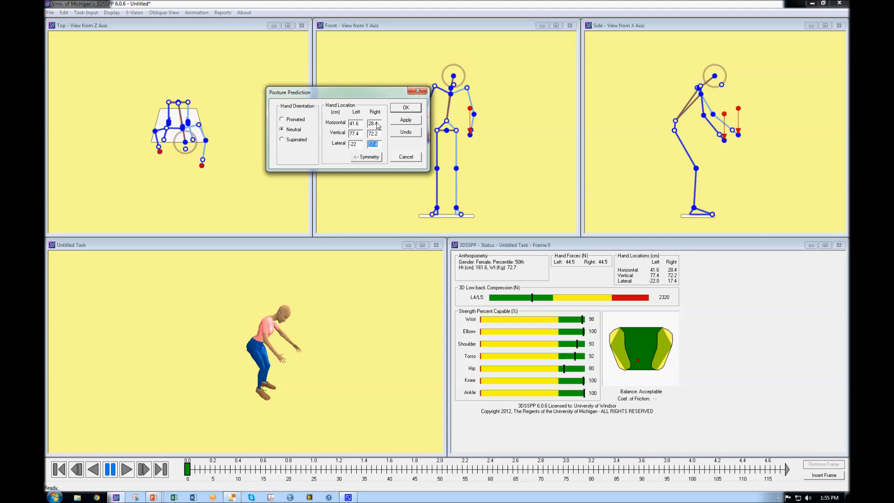
Enter horizontal hand locations of 43.6 cm for the left hand and 53.1 cm for the right hand.
double_click(362, 125)
text(43)
text(.6)
double_click(376, 127)
click(376, 126)
double_click(376, 124)
text(53.1)
Enter vertical hand locations of 24.1 cm left and 23.2 cm right, edit the lateral values and try to apply the prediction.
double_click(354, 134)
text(24.1)
key(Tab)
text(23)
text(.2)
key(Tab)
text(-32)
key(BackSpace)
key(BackSpace)
key(BackSpace)
double_click(372, 143)
text(7)
text(3.4)
click(406, 120)
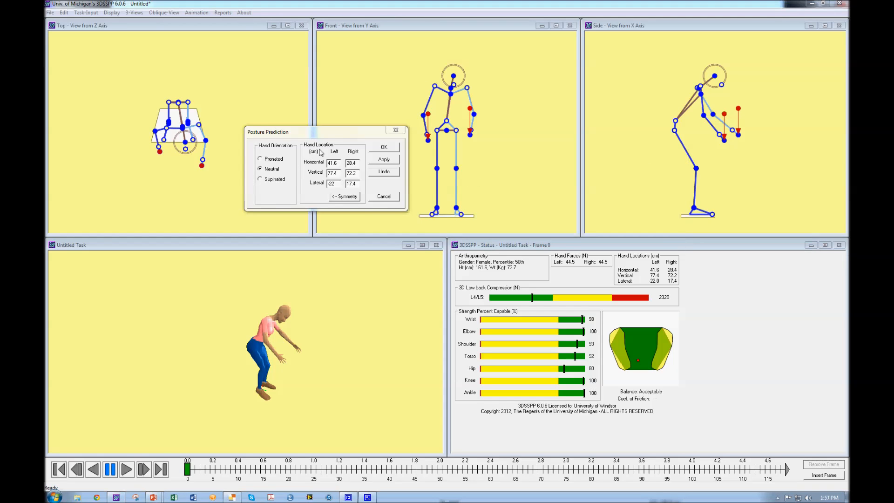
Set the horizontal hand locations in Posture Prediction to 40.3 cm left and 39 cm right.
drag(333, 135, 329, 120)
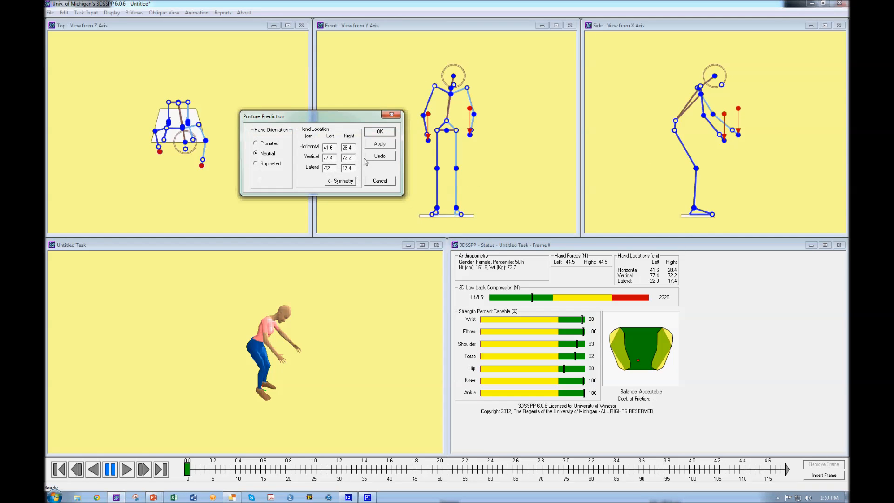
double_click(330, 147)
text(40.3)
double_click(347, 147)
text(39)
Set the vertical hand locations in Posture Prediction to 176.3 cm left and 151.9 cm right.
double_click(336, 158)
text(174)
double_click(336, 157)
text(176.3)
key(Tab)
text(151.9)
double_click(329, 158)
double_click(344, 158)
Set the lateral hand locations to -16.5 cm left and 15.4 cm right, and apply the predicted posture.
double_click(328, 168)
text(-16.5)
drag(355, 167, 339, 171)
text(15.4)
click(379, 145)
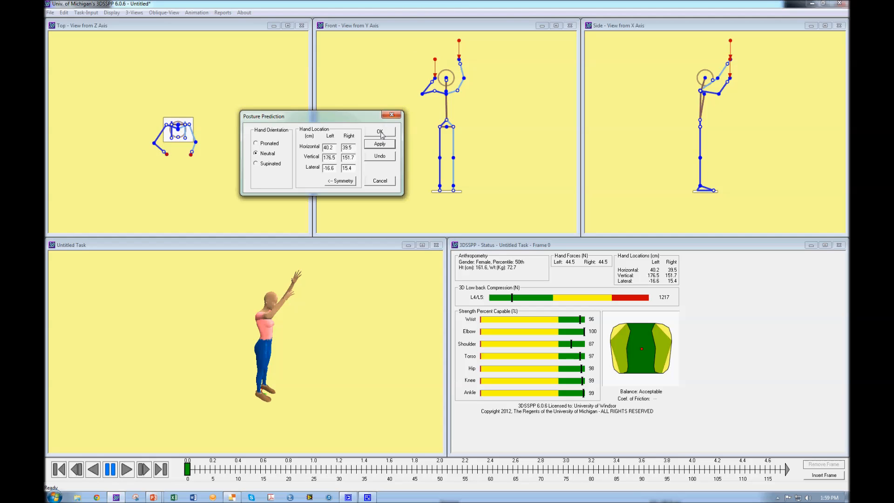
click(380, 133)
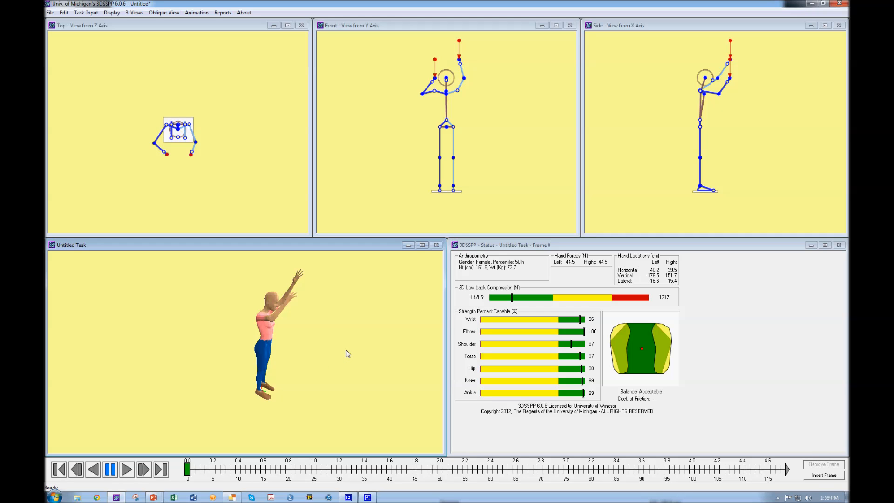
Set the locking mode to Lock Arms and Trunk.
click(88, 13)
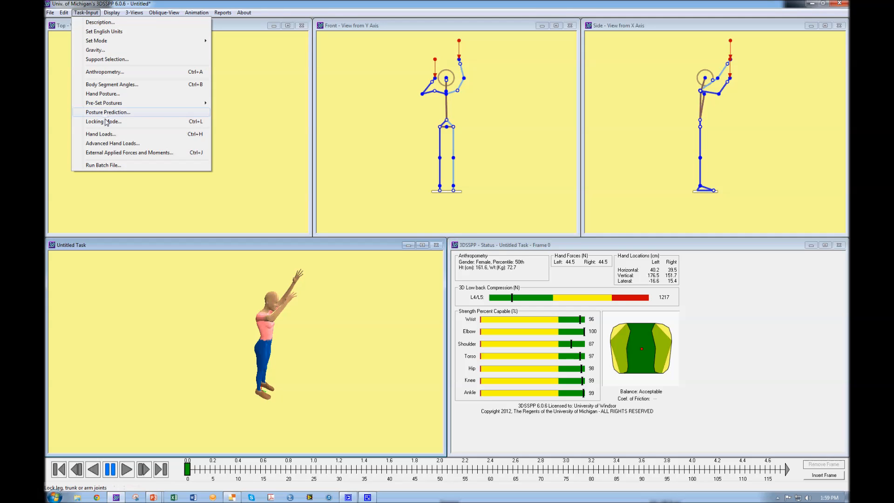
click(107, 122)
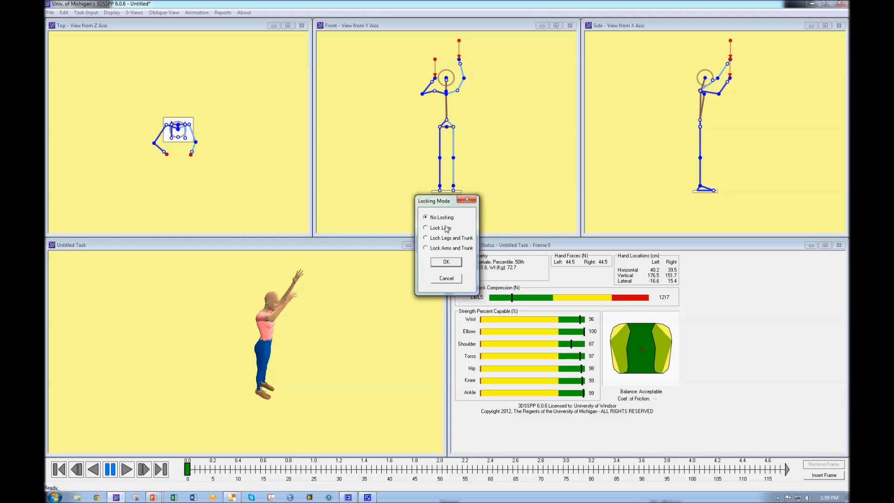
click(448, 249)
click(446, 262)
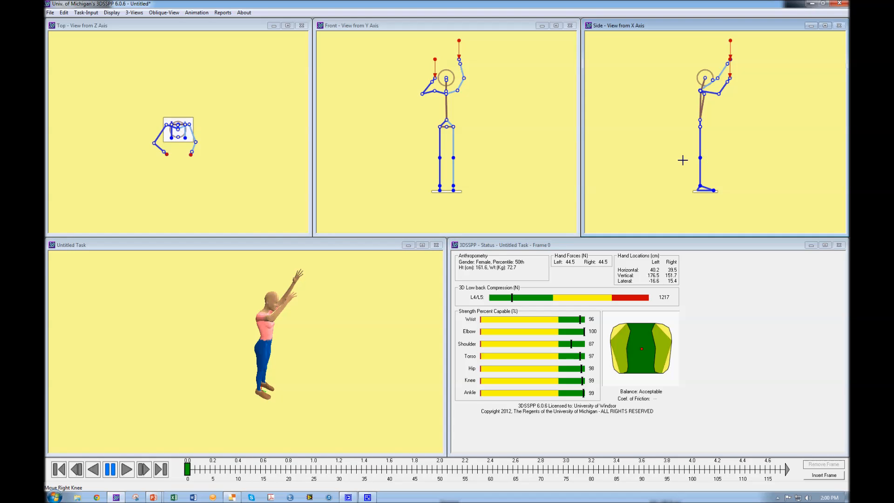
Move the right ankle forward, back and up in the side view, returning the foot to the floor.
drag(698, 185, 693, 181)
drag(700, 176, 709, 182)
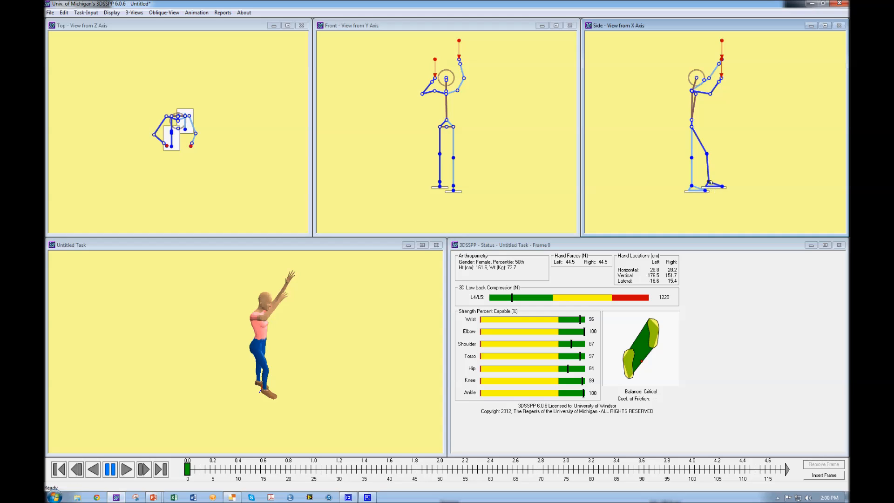
drag(709, 182, 700, 185)
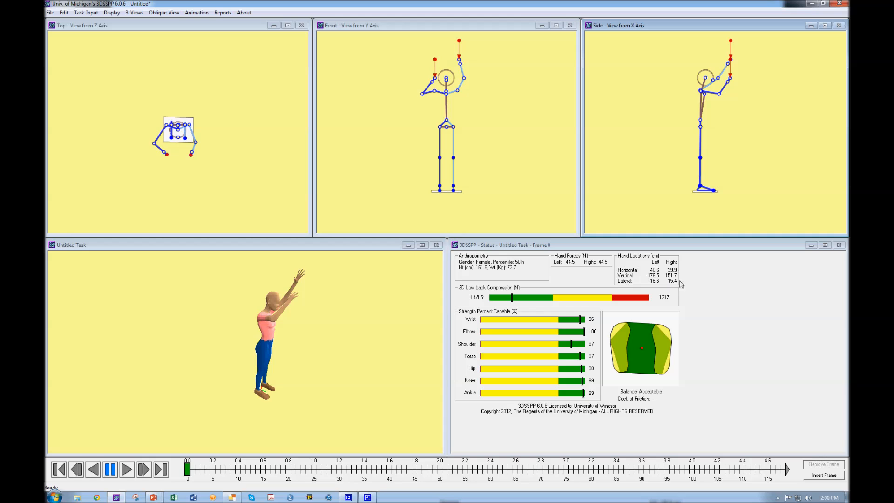
mouse_move(705, 187)
mouse_down()
mouse_move(693, 188)
mouse_move(702, 181)
mouse_up()
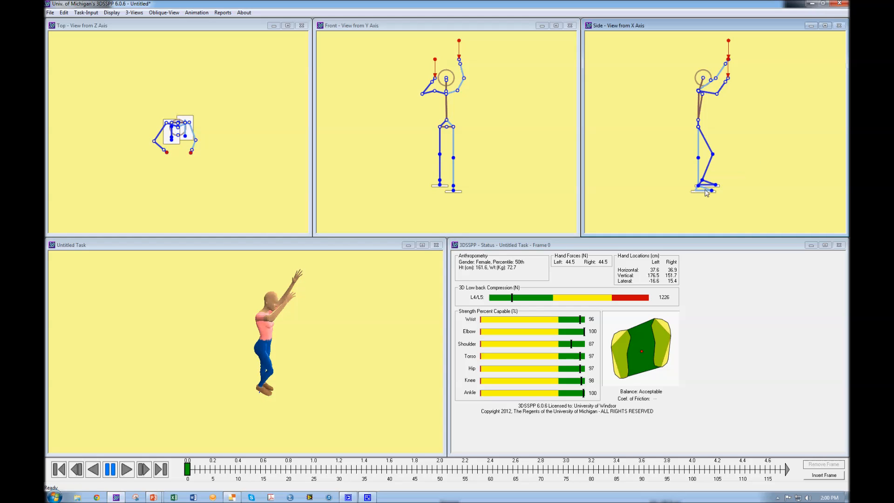
mouse_move(701, 187)
mouse_down()
mouse_move(716, 191)
mouse_move(704, 184)
mouse_up()
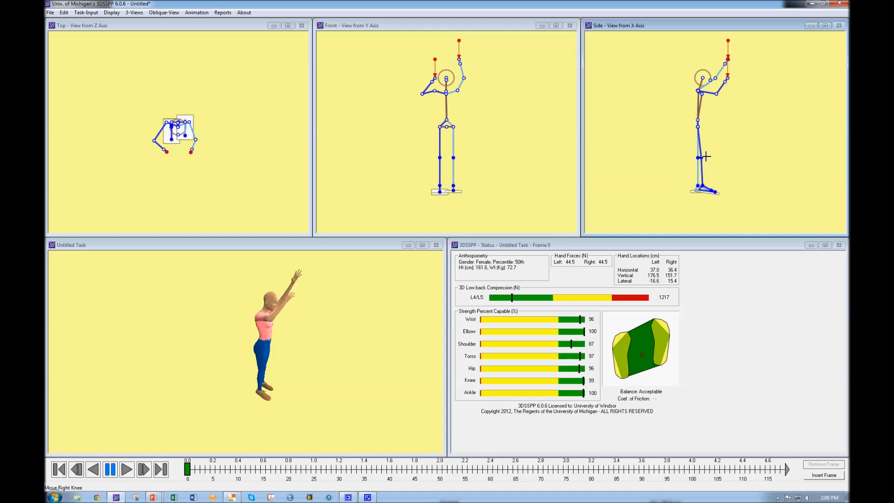
Raise the right knee forward in the side view and bring the right ankle back down to the floor.
drag(706, 157, 714, 145)
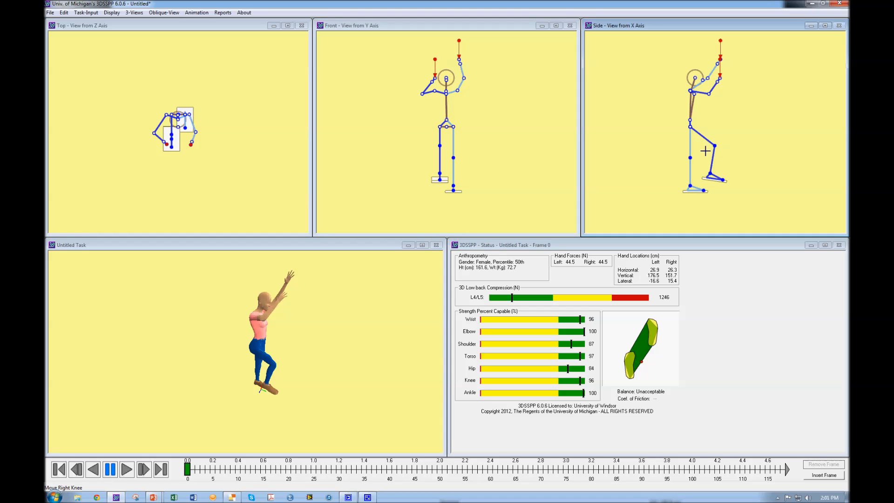
drag(710, 175, 712, 191)
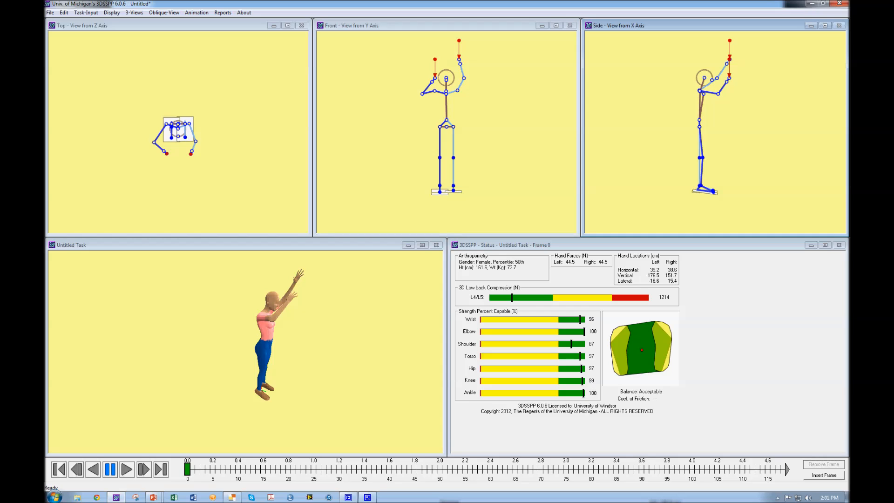
click(737, 155)
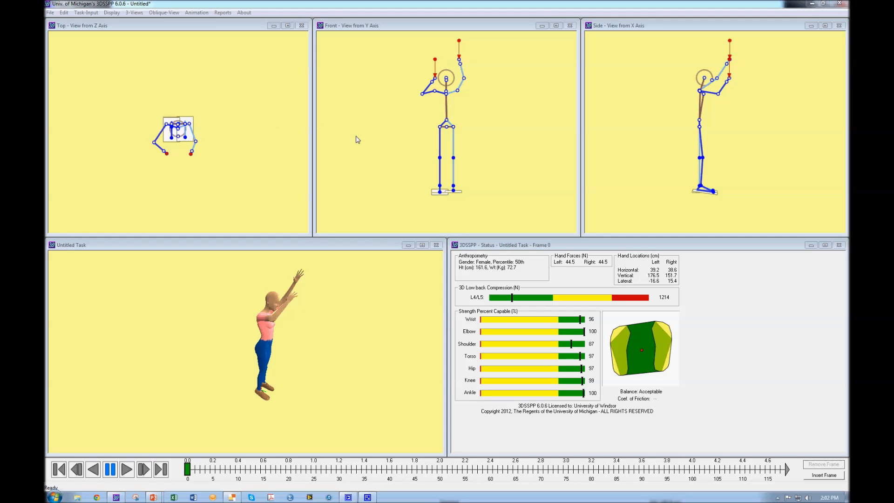
Apply the Standing Lift preset posture to the manikin and replace it with the Stoop Lift preset.
click(87, 13)
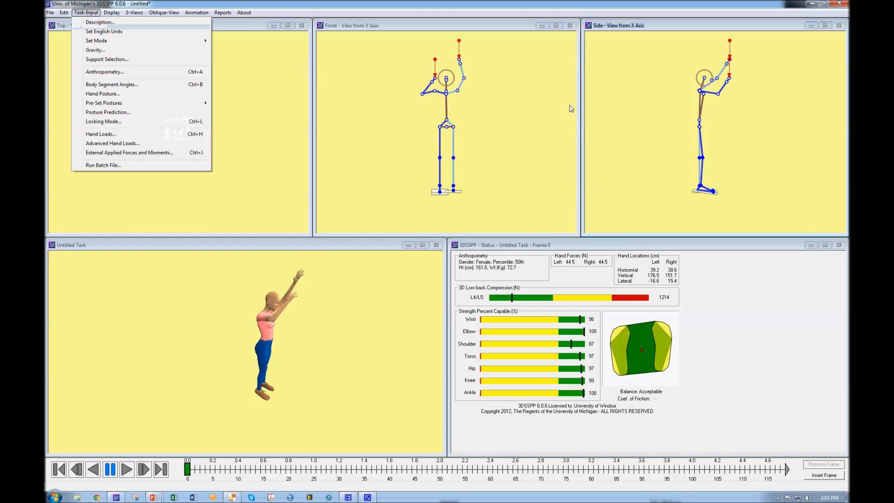
click(605, 109)
right_click(703, 106)
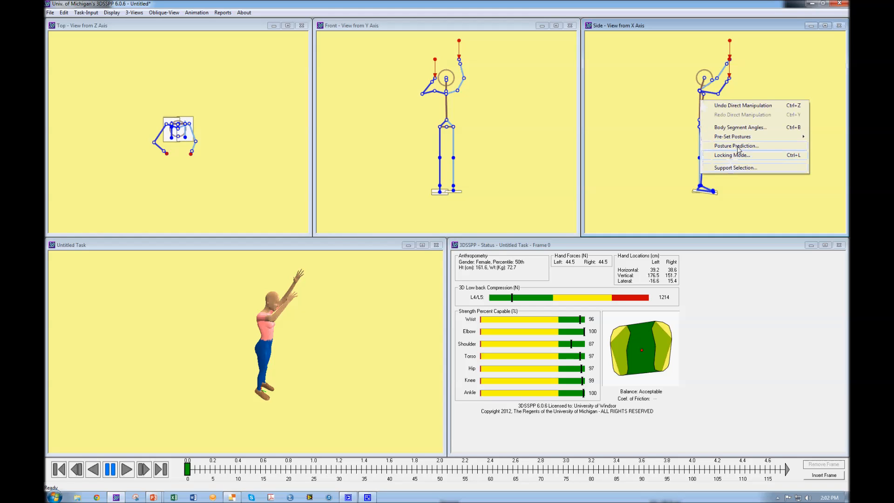
mouse_move(744, 139)
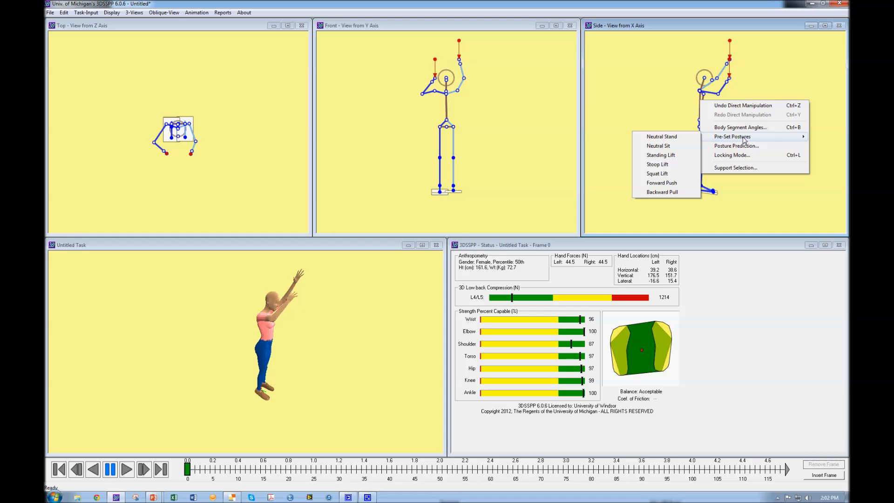
click(676, 156)
right_click(742, 104)
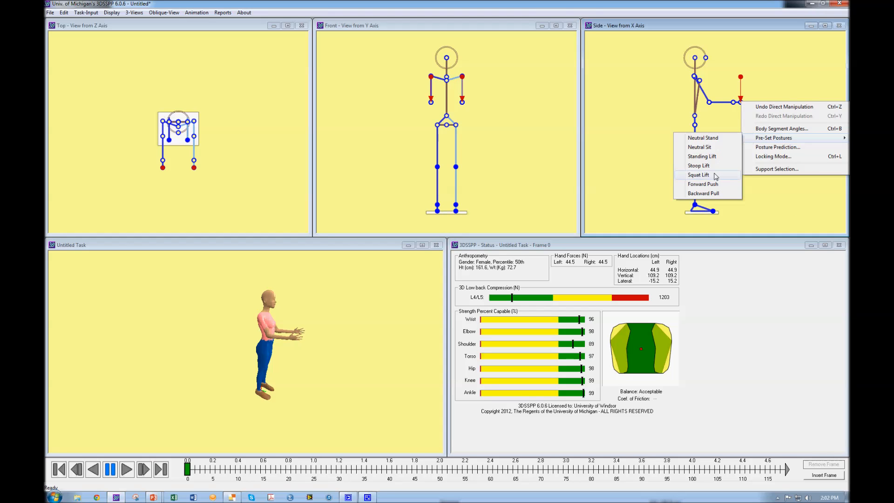
click(704, 166)
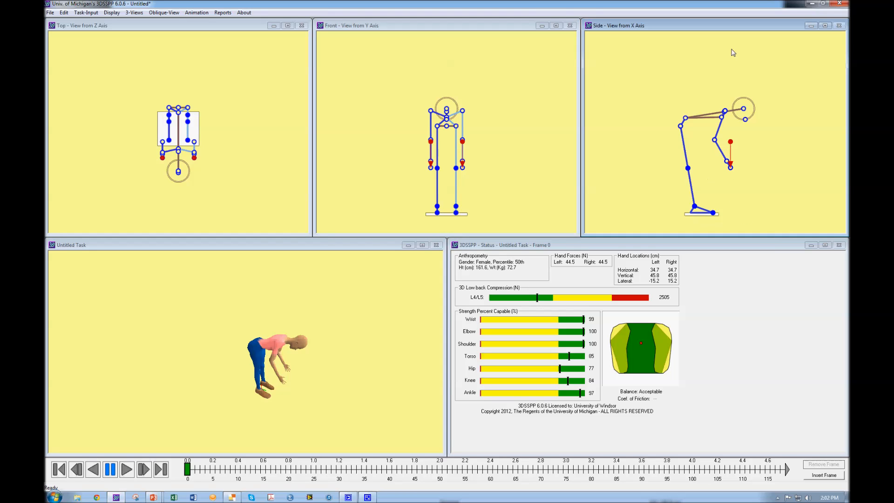
Change the locking mode to No Locking.
click(86, 13)
click(111, 122)
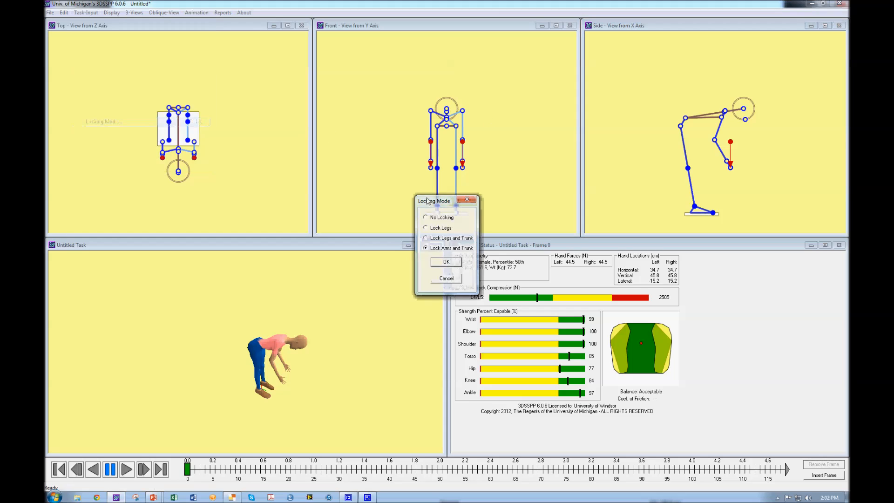
click(446, 262)
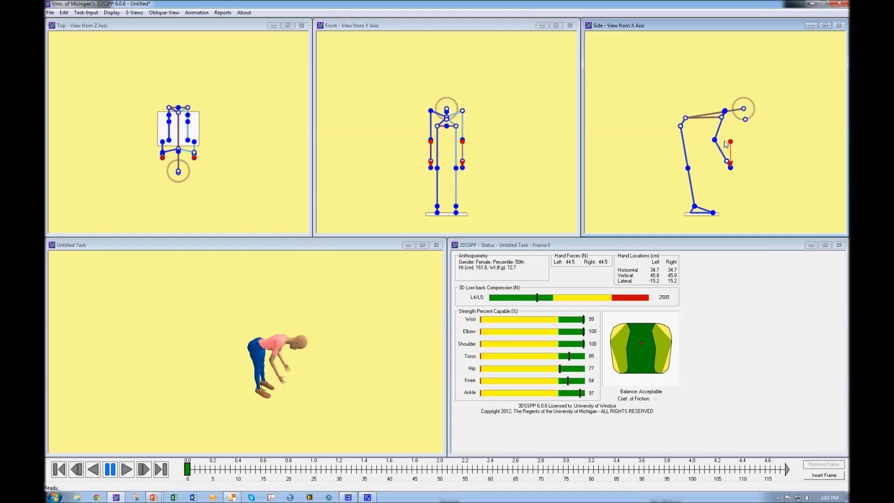
Move the right hand slightly forward in the side view to about 38 cm horizontal and undo that posture change.
drag(734, 171, 736, 169)
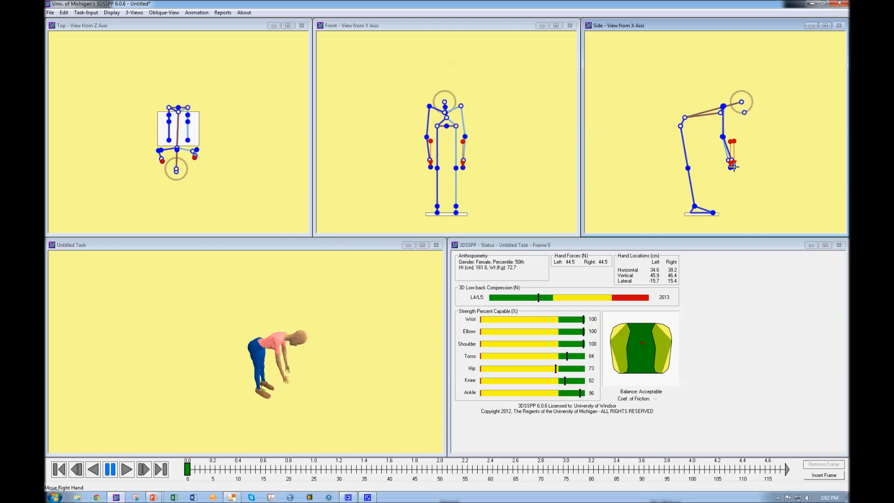
click(64, 13)
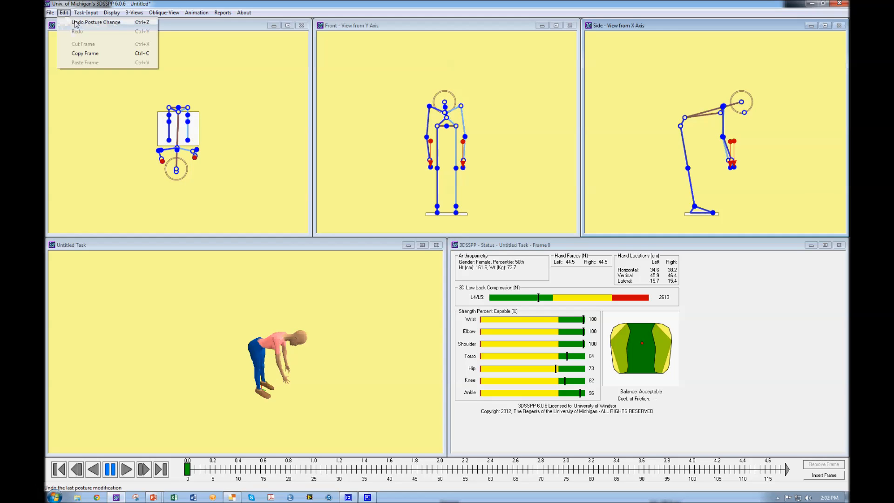
click(71, 22)
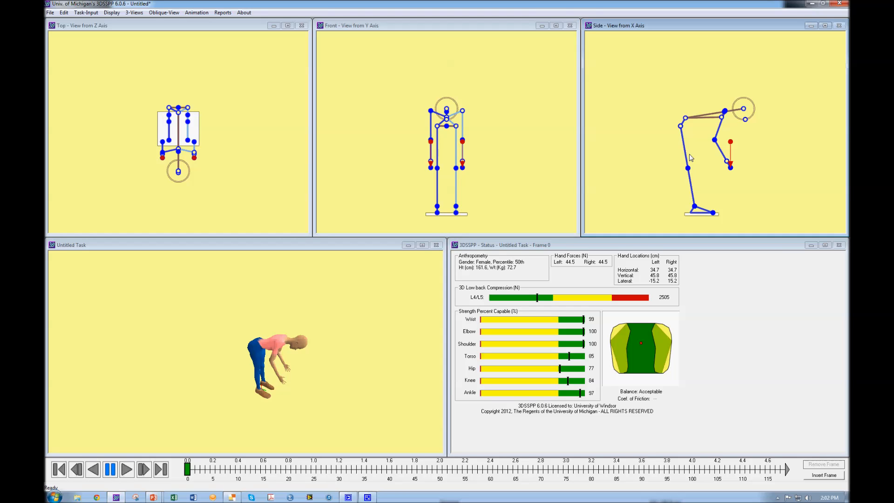
mouse_move(336, 342)
mouse_down()
mouse_move(306, 347)
mouse_move(289, 329)
mouse_move(351, 329)
mouse_move(329, 347)
mouse_up()
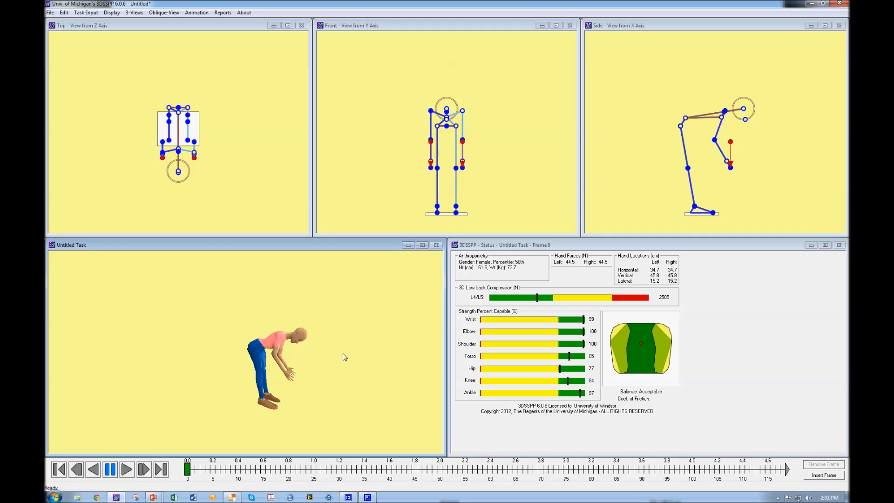
mouse_move(337, 345)
mouse_down()
mouse_move(313, 339)
mouse_move(326, 337)
mouse_up()
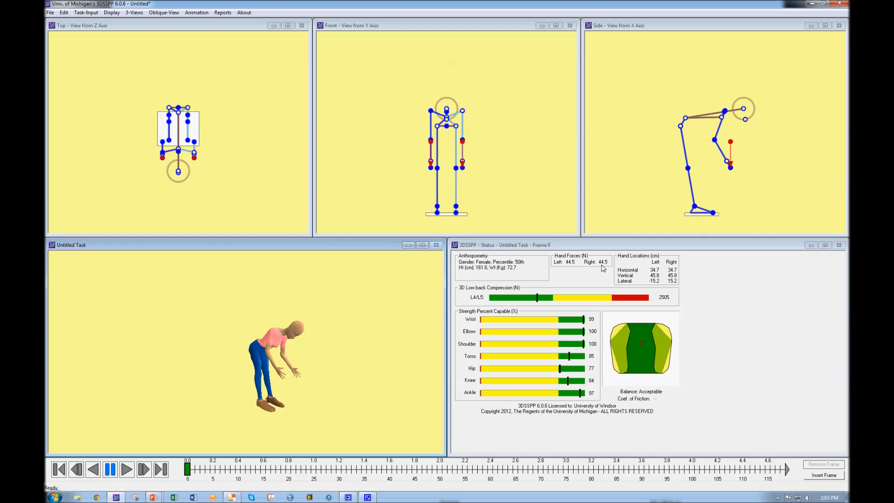
mouse_move(362, 353)
mouse_down()
mouse_move(319, 347)
mouse_move(351, 336)
mouse_move(351, 359)
mouse_up()
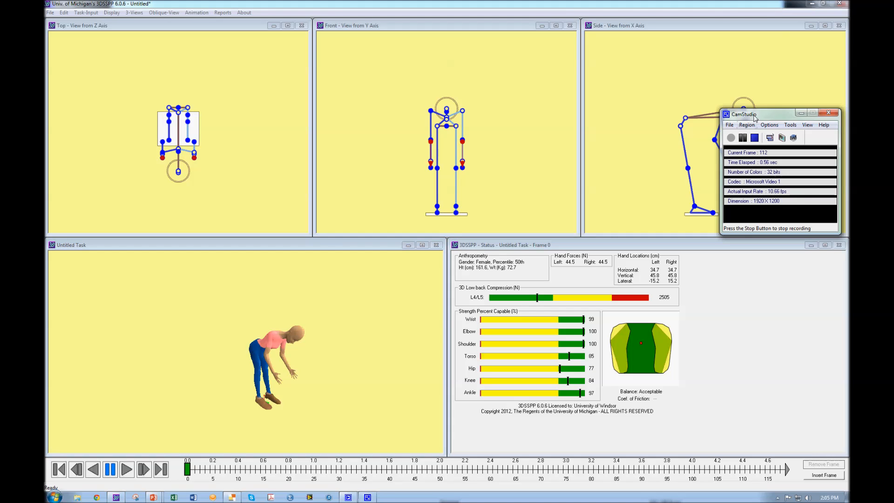
drag(752, 116, 861, 123)
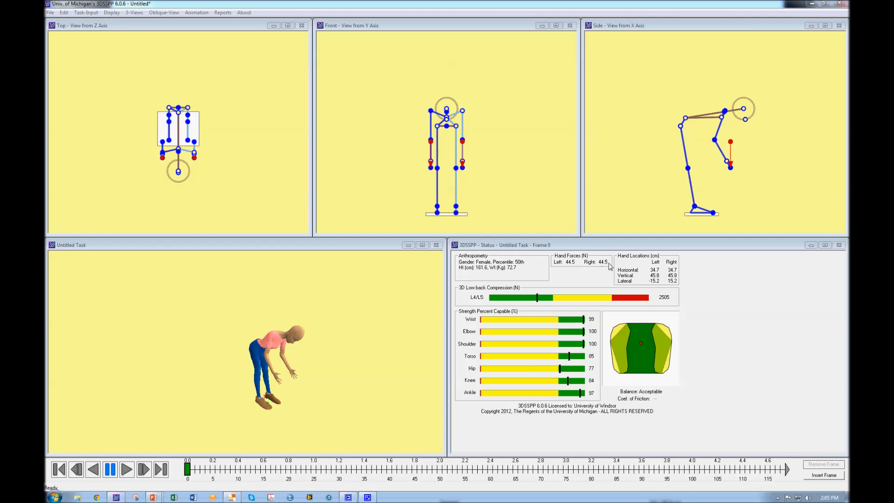
Open the Hand Loads settings for the manikin.
click(86, 13)
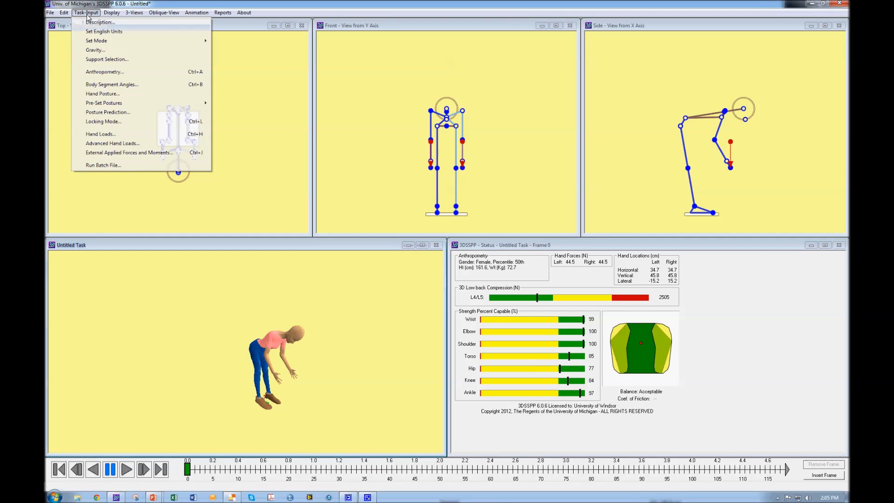
click(102, 134)
drag(421, 169, 300, 56)
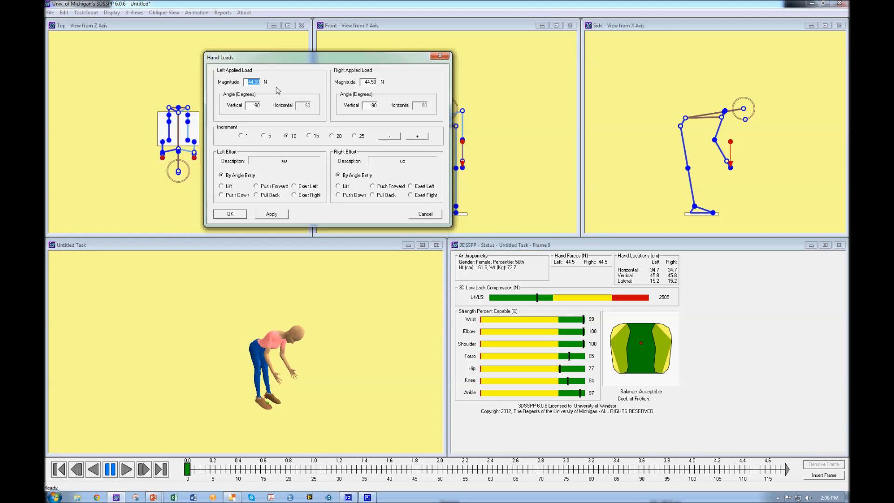
Step the left hand's load magnitude down and up in increments of 10, ending at 44.5 N.
double_click(368, 82)
click(368, 82)
double_click(257, 81)
click(389, 136)
click(417, 138)
click(398, 138)
click(422, 139)
click(398, 139)
click(415, 140)
click(394, 139)
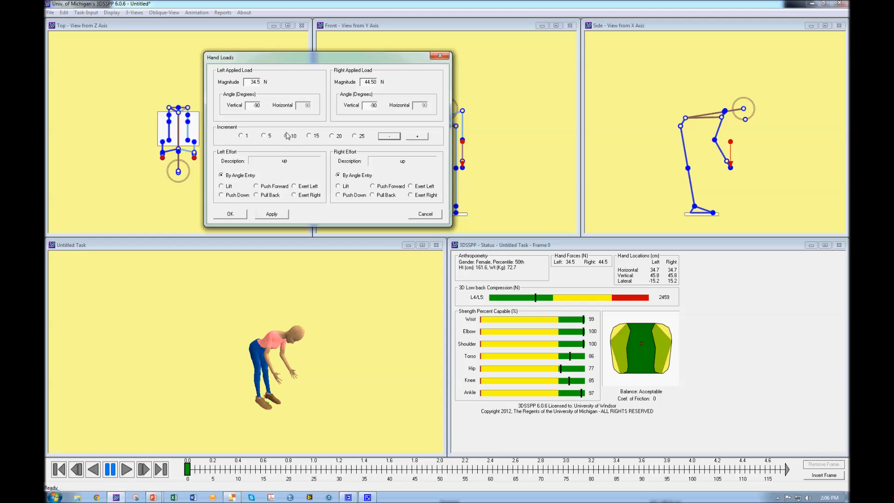
click(387, 136)
click(423, 137)
click(422, 137)
Raise and lower the left hand's load in increments of 25, and set the increment back to 10.
click(355, 136)
click(411, 139)
click(388, 138)
click(413, 137)
click(392, 139)
click(287, 137)
Set the left hand load's vertical angle to -45 degrees and its horizontal angle to 45 degrees.
double_click(259, 106)
text(-45)
click(302, 106)
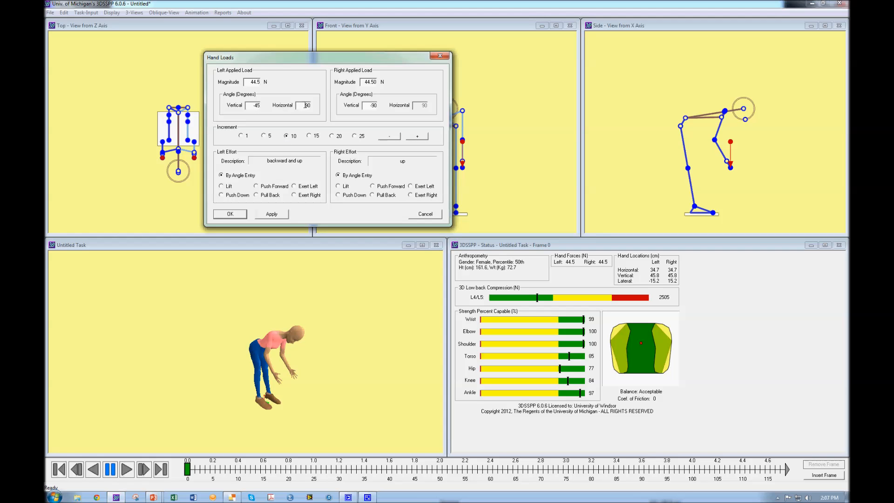
text(45)
Try the Push Forward effort for the left hand, then return to By Angle Entry with -45 degrees vertical and 45 degrees horizontal.
click(269, 184)
click(228, 176)
text(-45)
click(304, 105)
key(Delete)
drag(308, 107, 296, 106)
text(4.5)
Set the left hand load's vertical angle to -90 degrees.
click(367, 106)
double_click(255, 107)
text(-90)
Set the vertical angle of both hand loads to 90 degrees and apply the change.
drag(372, 60, 347, 71)
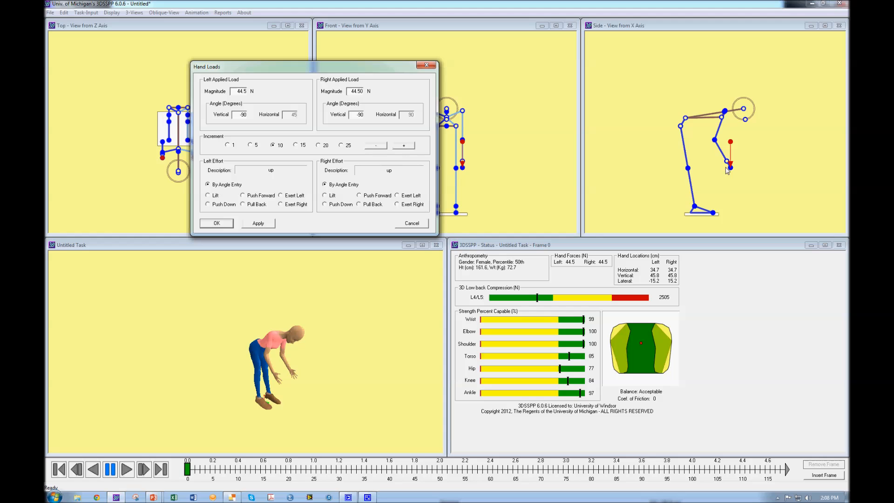
drag(347, 69, 373, 56)
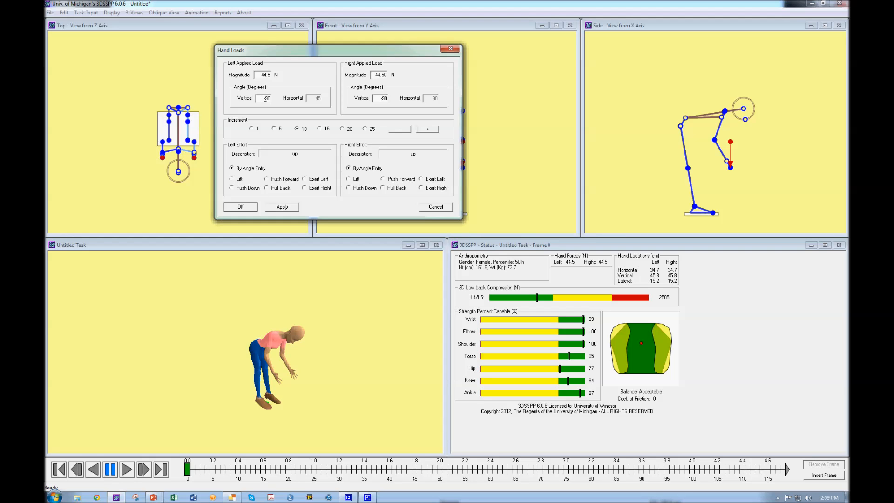
double_click(384, 98)
click(278, 208)
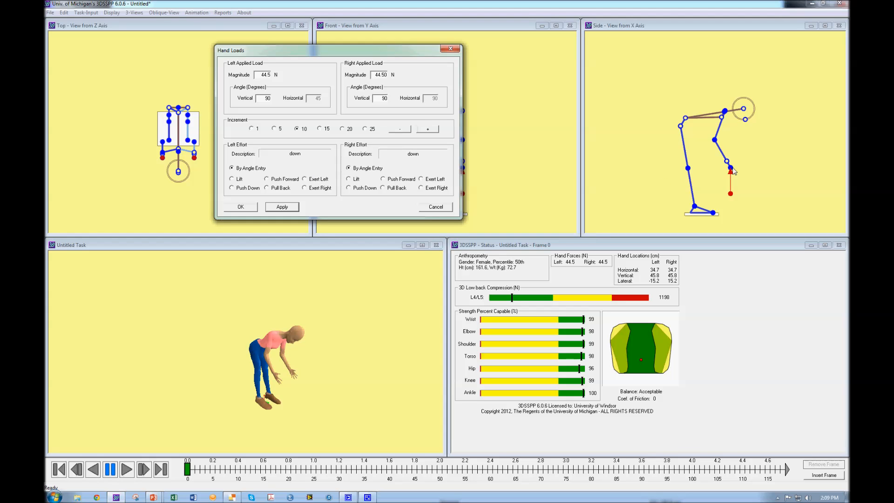
Set the effort of both hands to Push Forward and apply it.
click(278, 179)
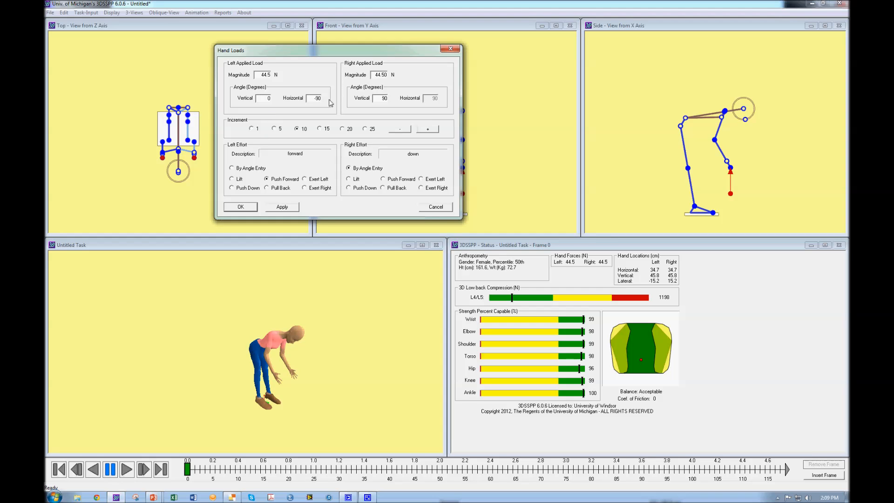
click(392, 181)
click(283, 208)
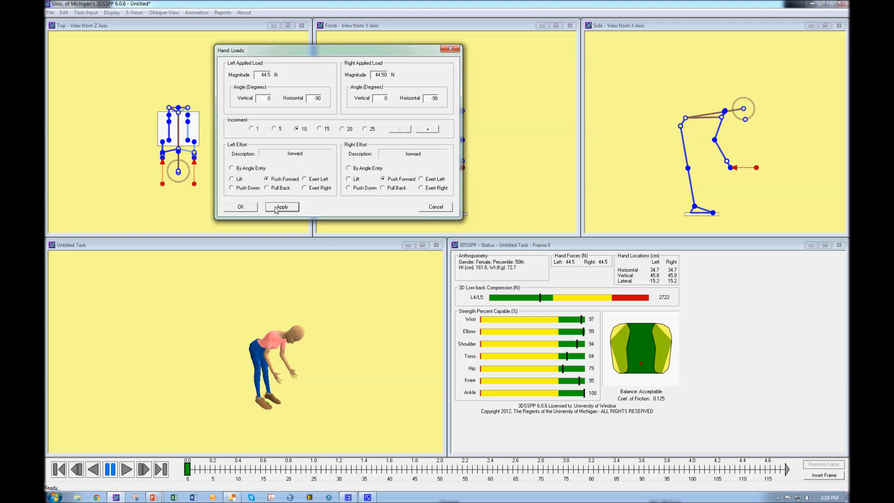
Set the effort of both hands to Lift and apply it.
click(231, 179)
click(349, 179)
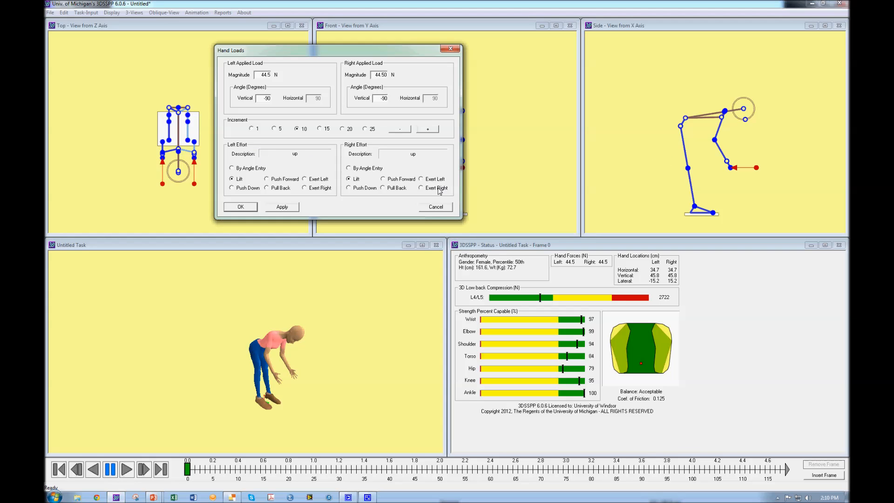
click(282, 207)
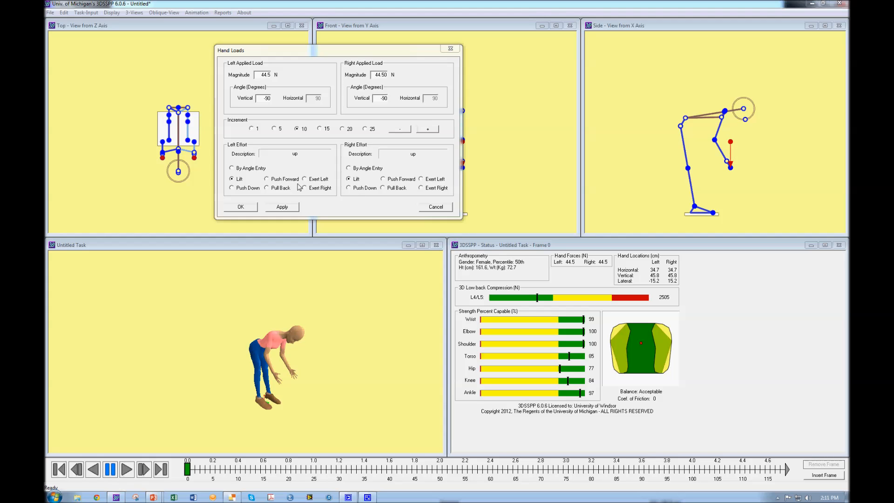
Change the left and right efforts to Push Down and apply them.
click(251, 189)
click(364, 190)
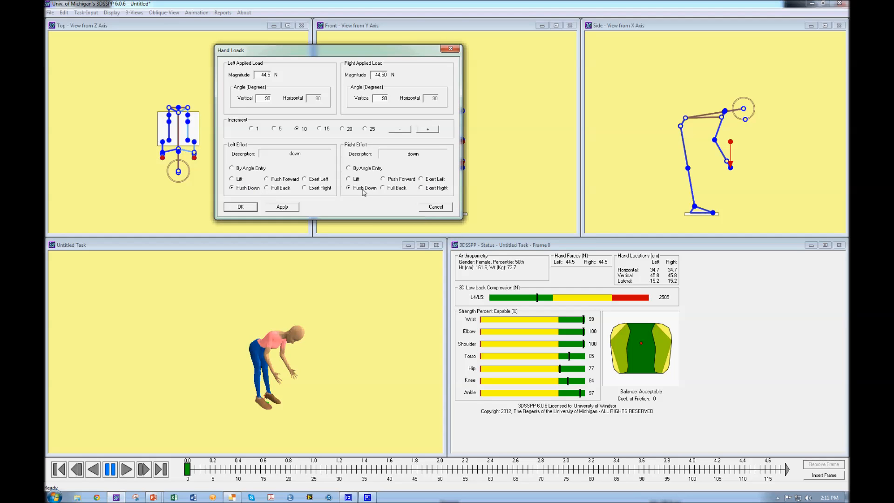
click(270, 207)
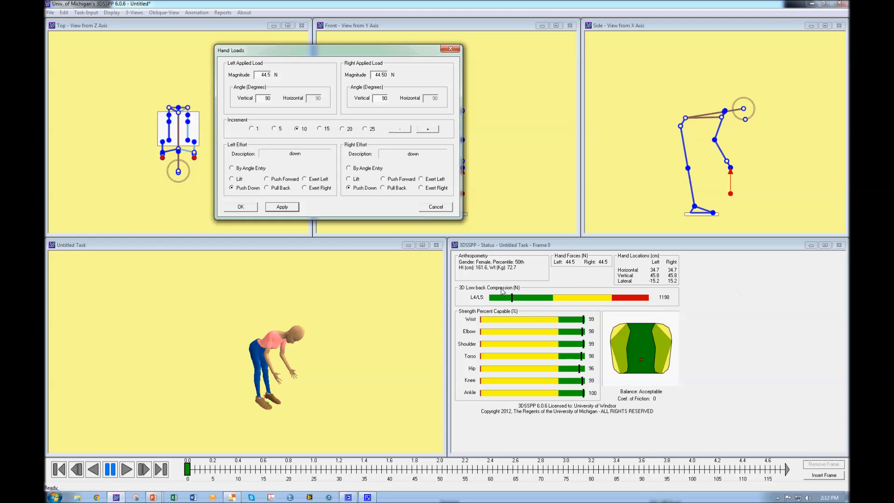
Apply the Lift effort to both hands for comparison, then return both to Push Down and apply.
click(236, 180)
click(289, 208)
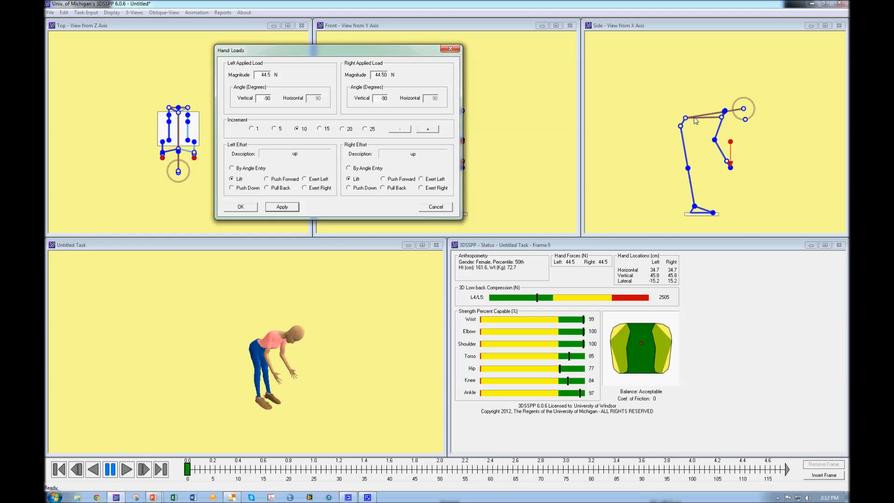
click(251, 188)
click(371, 186)
click(282, 207)
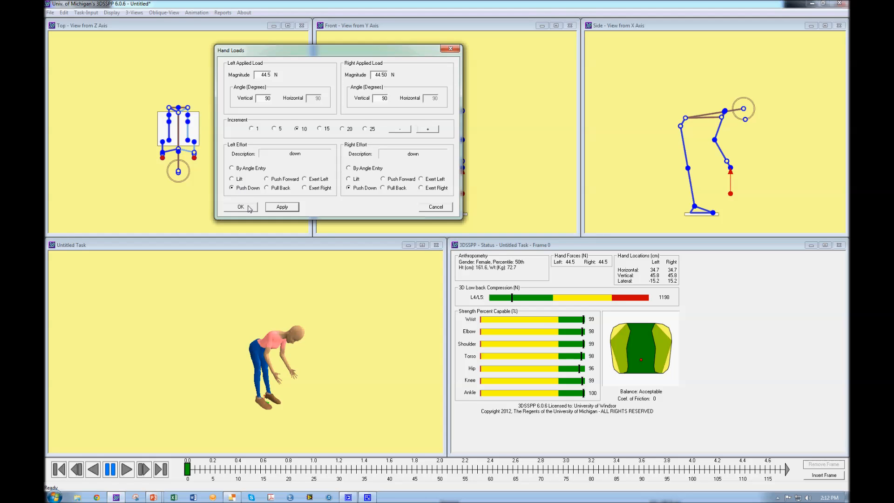
Set both hand efforts to Lift, apply them and close the hand loads settings.
click(246, 181)
click(348, 180)
click(289, 207)
click(251, 207)
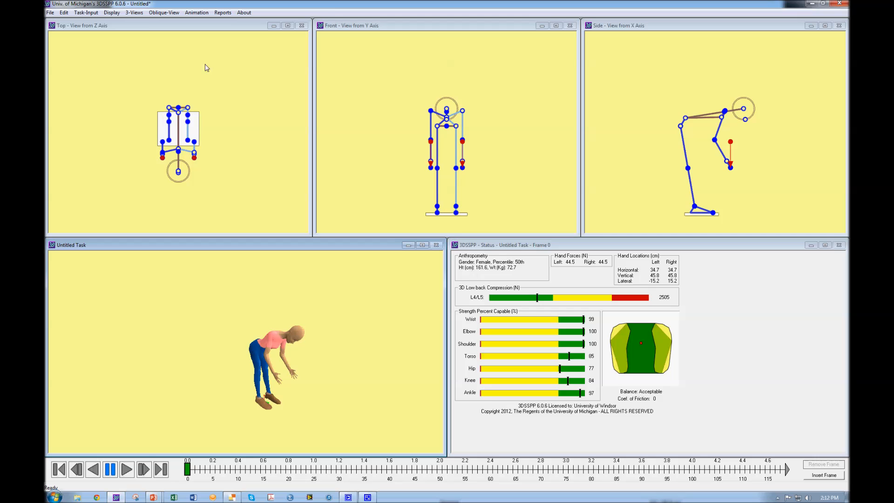
Reopen the Hand Loads settings and apply a magnitude of 100 N to both the left and right hands.
click(111, 13)
mouse_move(89, 13)
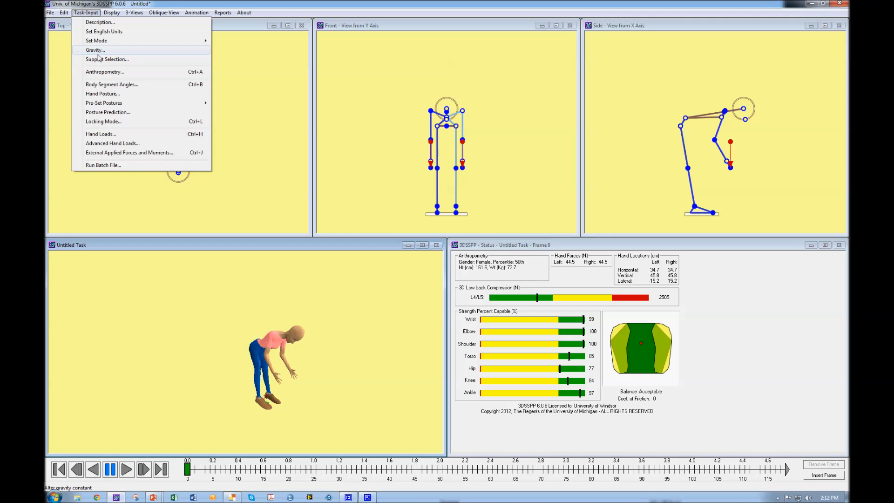
click(101, 134)
drag(483, 168, 348, 125)
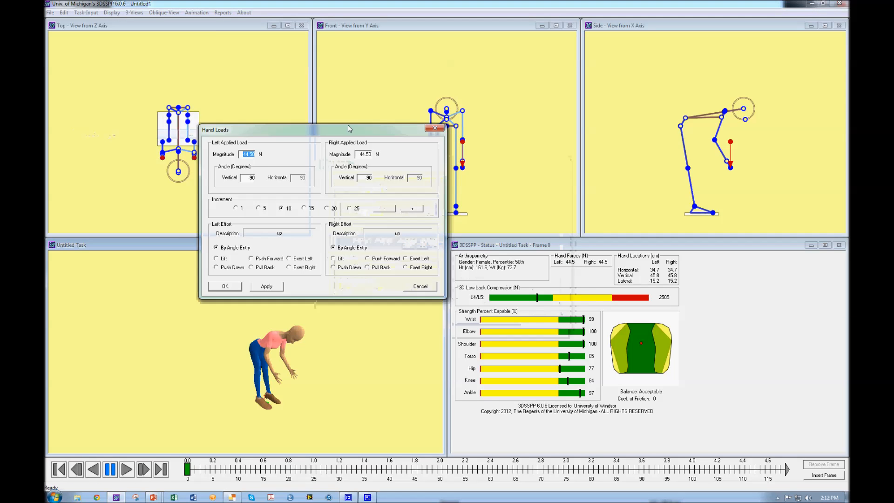
drag(316, 122, 288, 98)
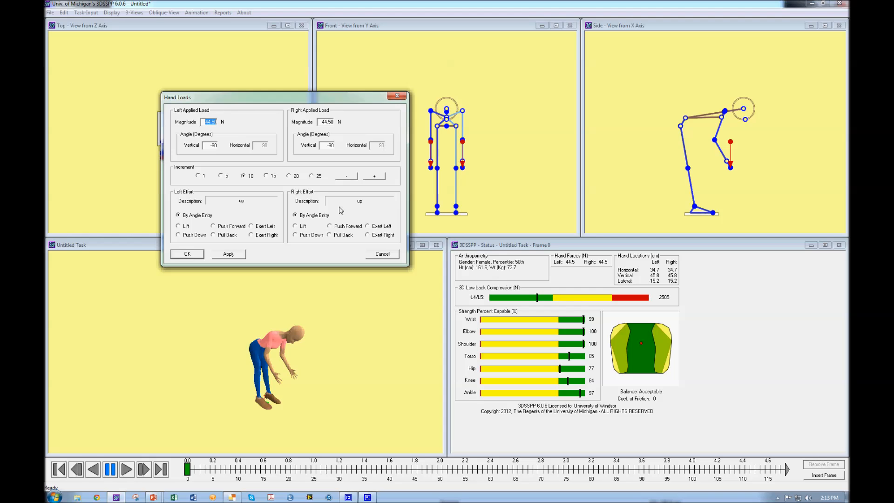
text(100)
double_click(328, 122)
text(100)
click(241, 255)
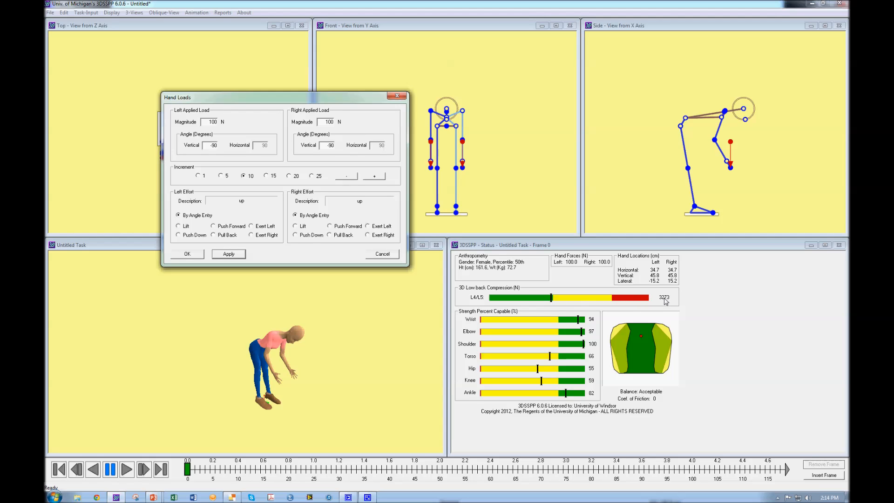
Increase the left and right hand load magnitudes to 105 N and apply them.
double_click(213, 123)
text(105)
double_click(329, 122)
text(105)
click(229, 255)
Set the left and right hand load magnitudes to 110 N, apply them and close the hand loads settings.
double_click(212, 122)
text(110)
click(329, 121)
text(110)
click(236, 255)
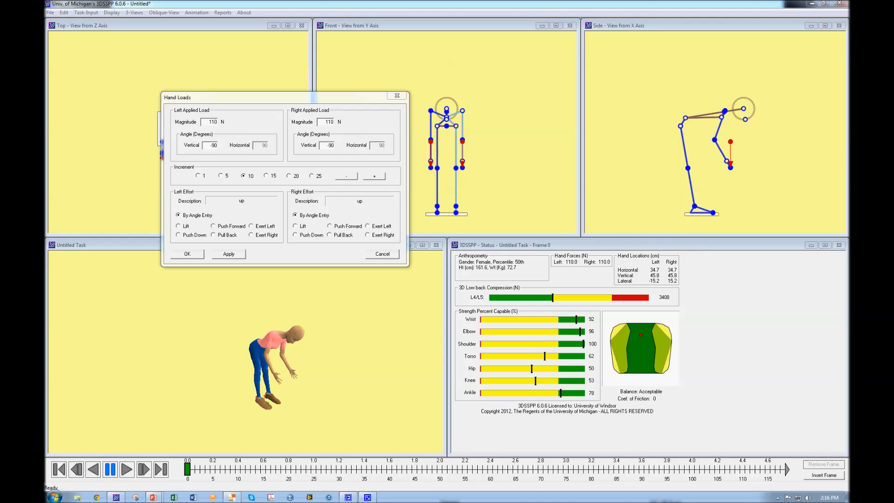
double_click(214, 122)
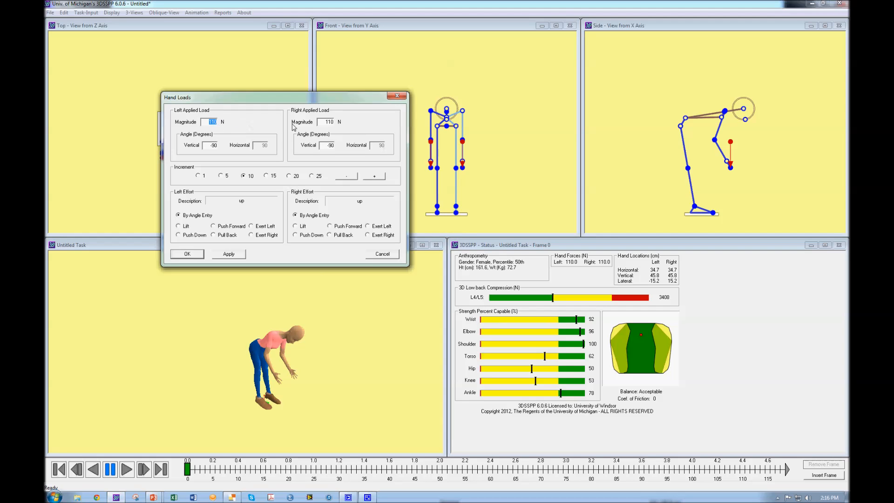
drag(319, 99, 210, 42)
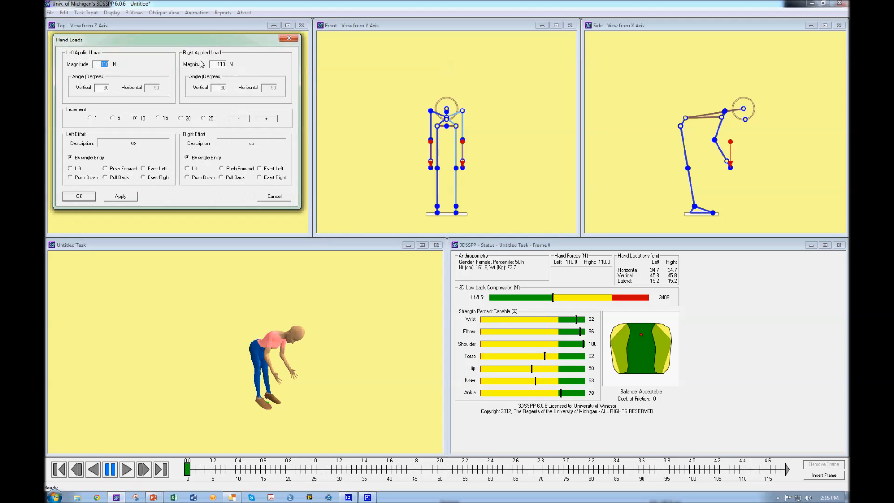
click(200, 13)
click(80, 196)
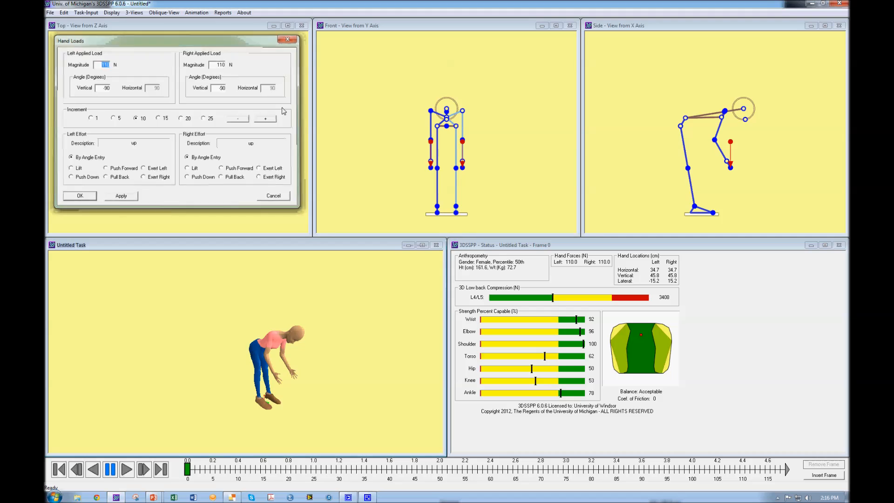
View the Lowback Analysis - 3D report, examine the L4/L5 compression and shear forces, and close it.
click(223, 13)
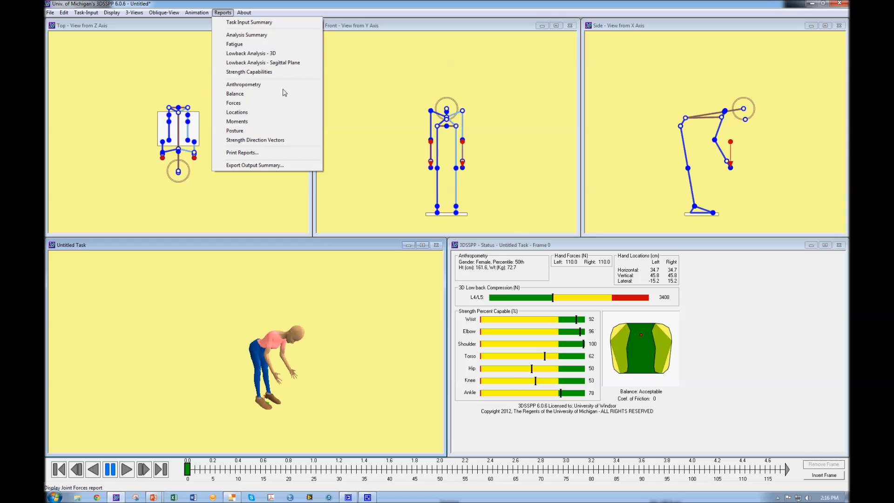
click(252, 55)
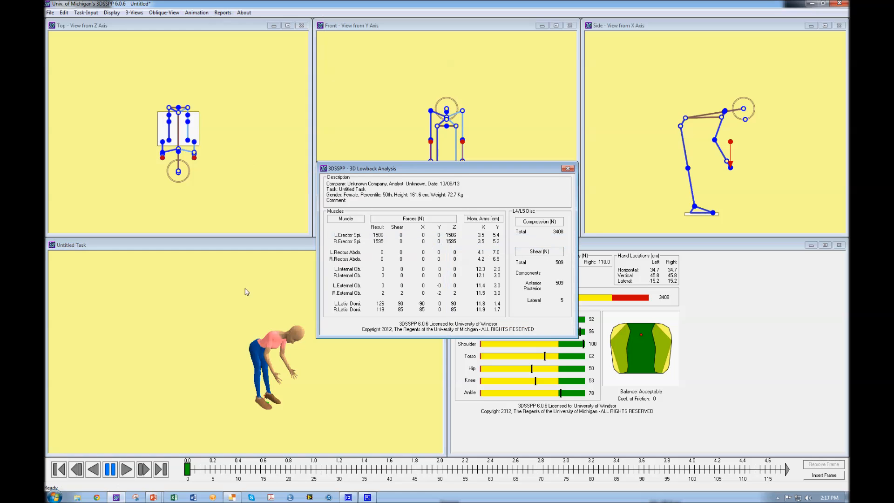
drag(440, 174, 682, 55)
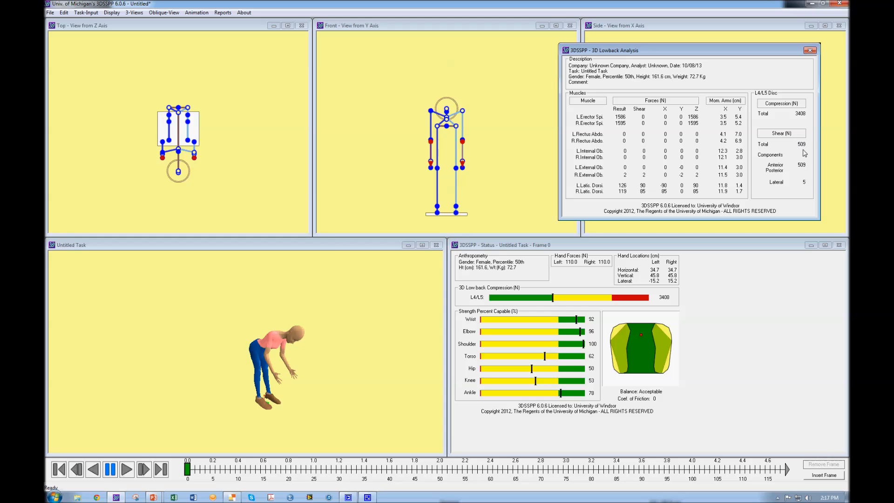
drag(767, 54, 779, 63)
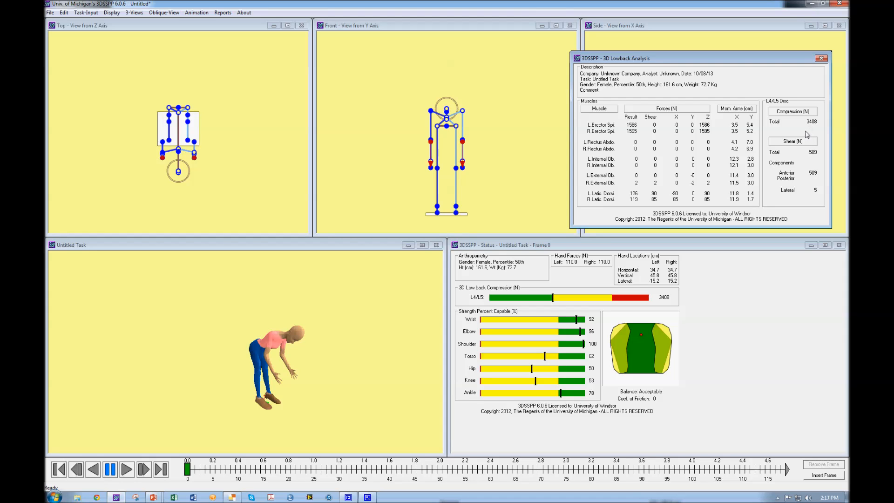
click(821, 59)
Open the Strength Capabilities report and examine the required moments and percent capable for each joint.
click(222, 13)
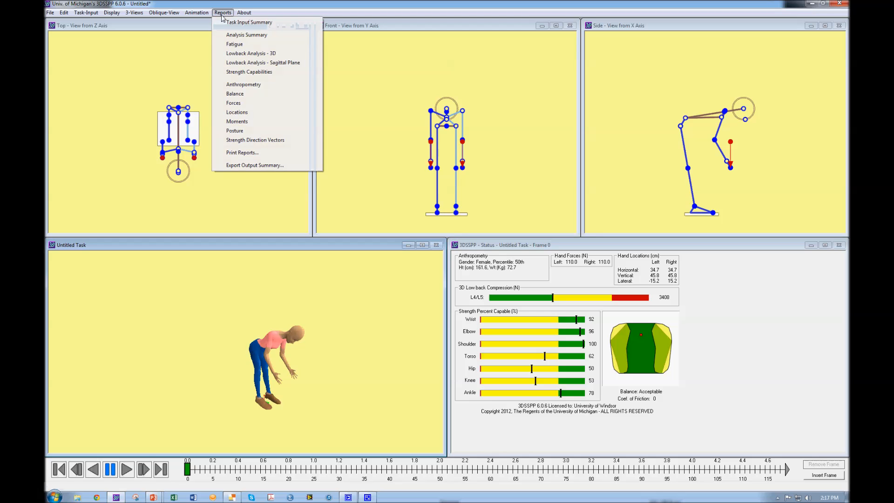
click(232, 72)
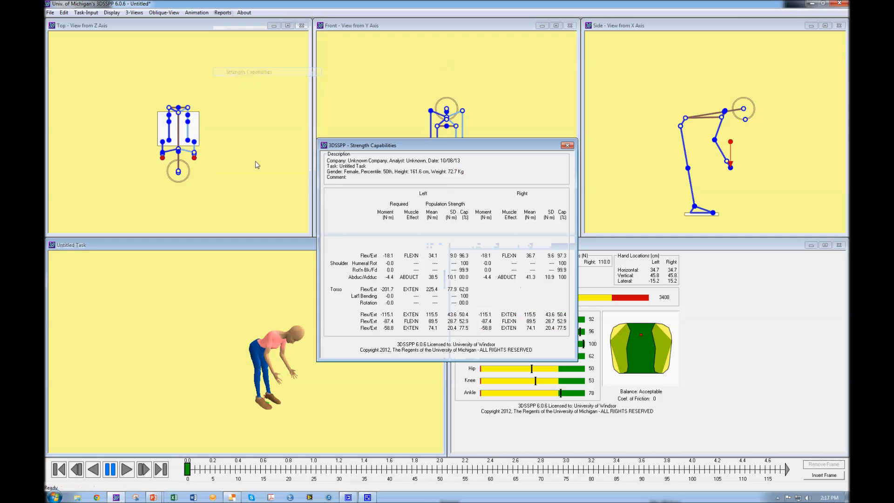
drag(459, 138, 332, 52)
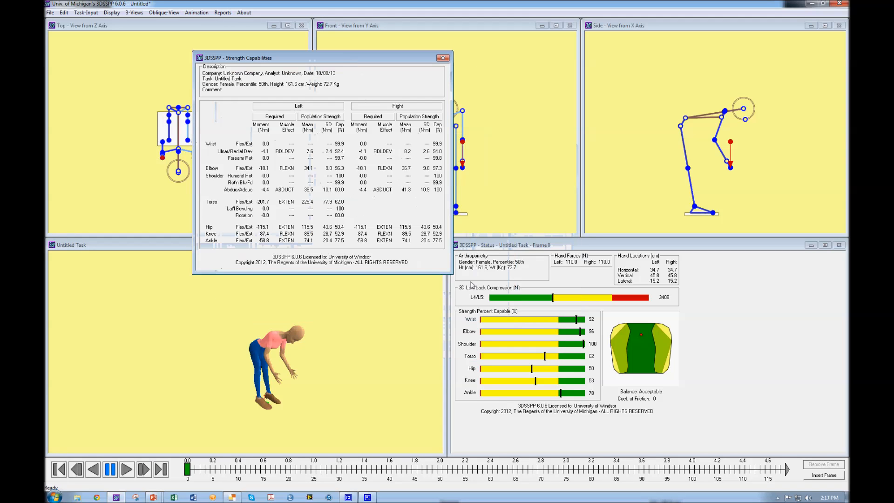
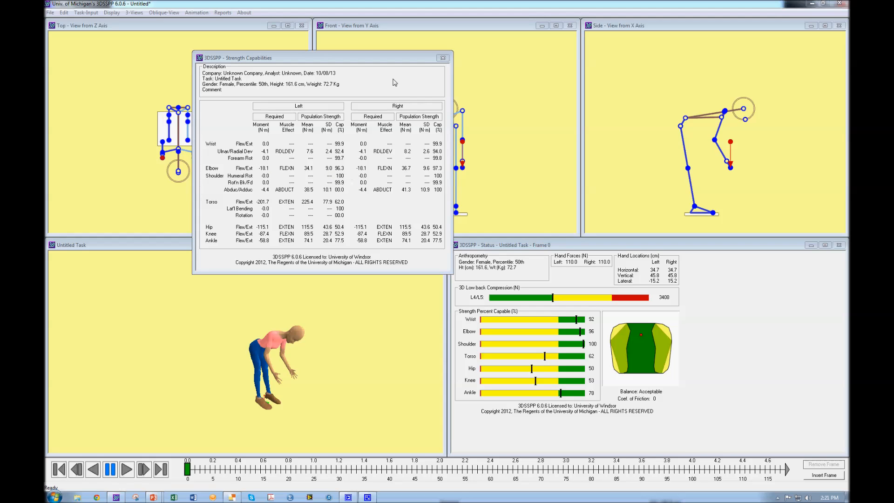
Reposition the Strength Capabilities report clear of the status window, compare its joint percent-capable values with the status bars, and close the report.
drag(387, 59, 515, 47)
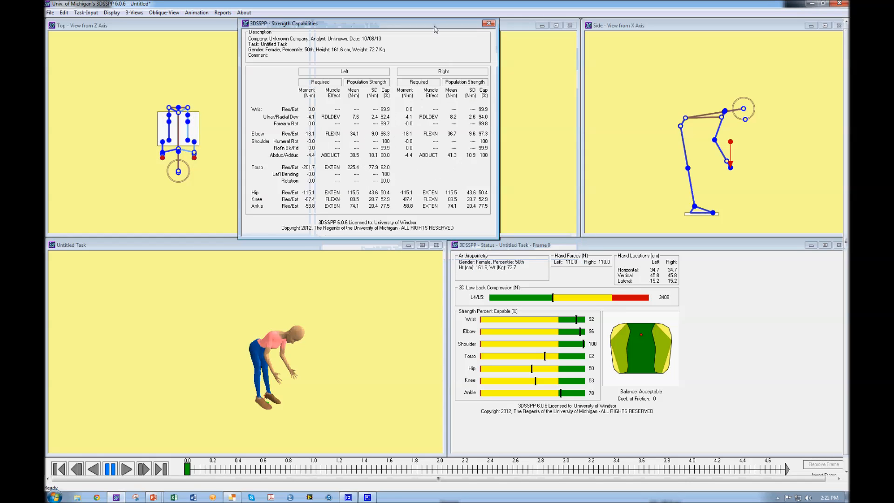
drag(518, 47, 437, 27)
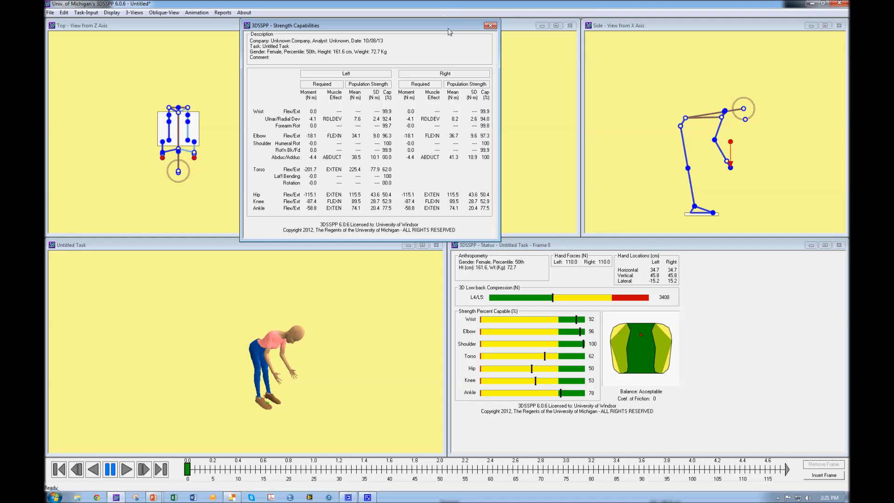
drag(450, 33, 473, 32)
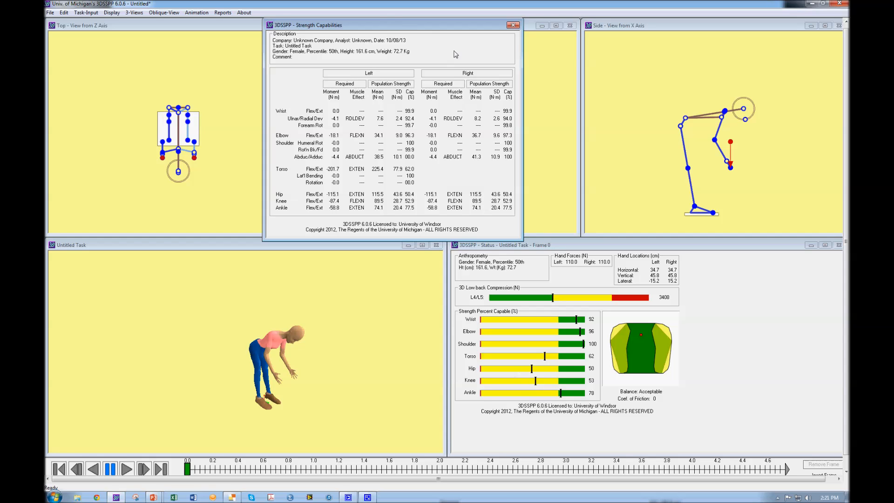
click(513, 25)
Set the left and right hand load magnitudes to 50 N, apply them and close the hand loads settings.
click(86, 13)
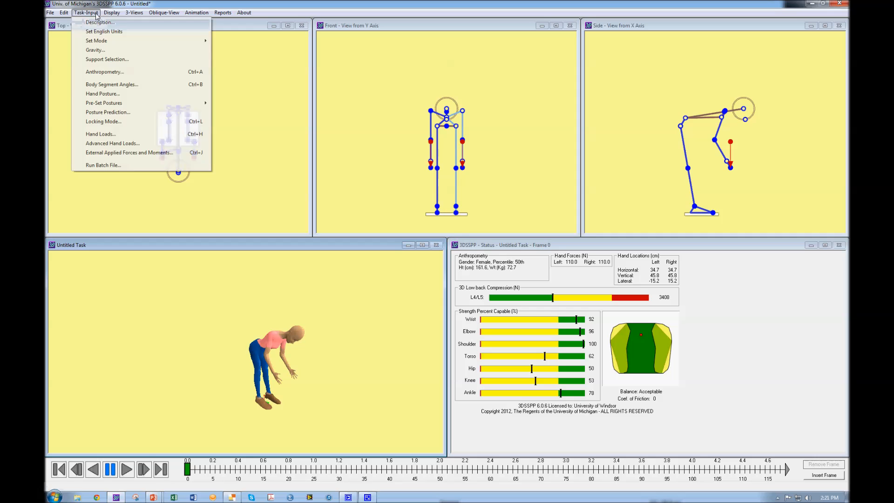
click(118, 134)
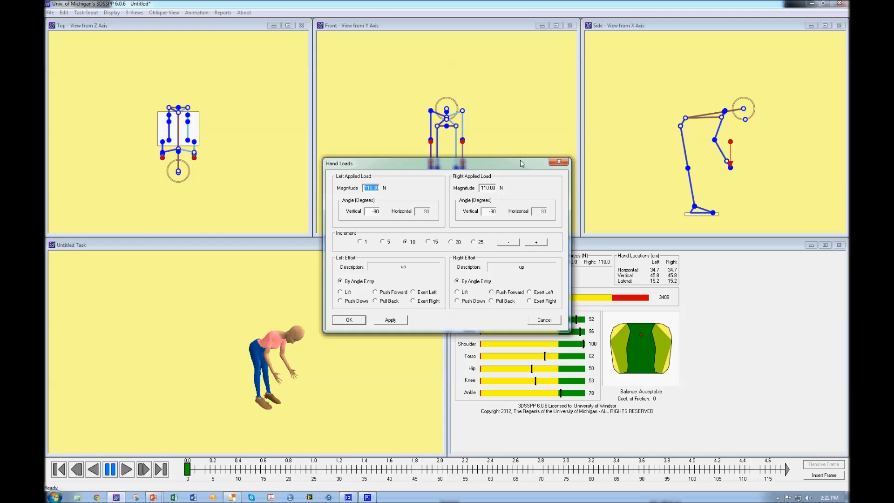
drag(521, 163, 424, 66)
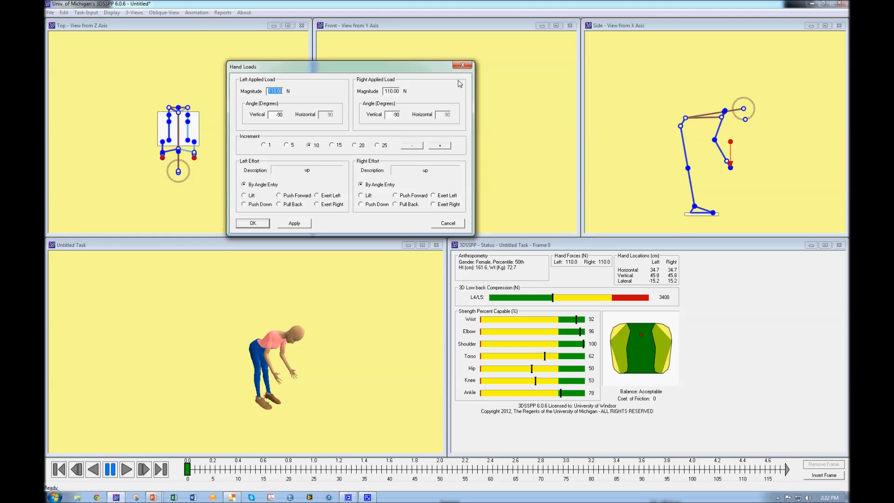
text(50)
double_click(396, 91)
text(50)
click(301, 226)
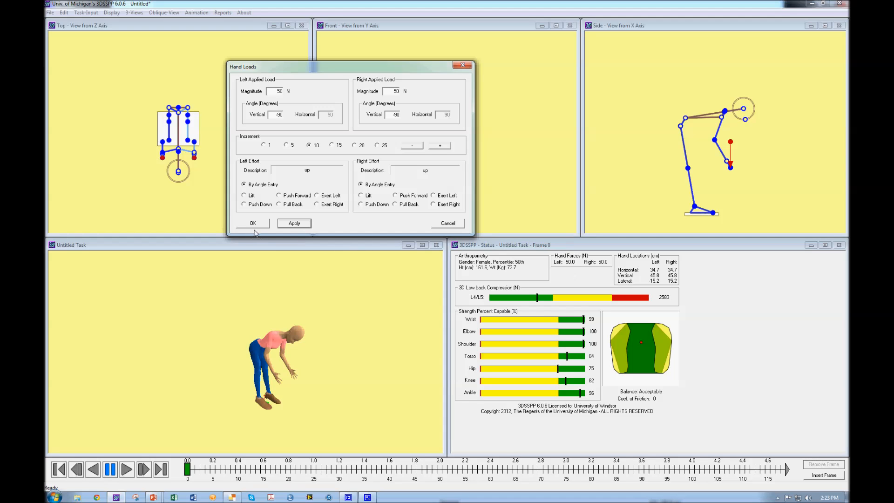
click(448, 223)
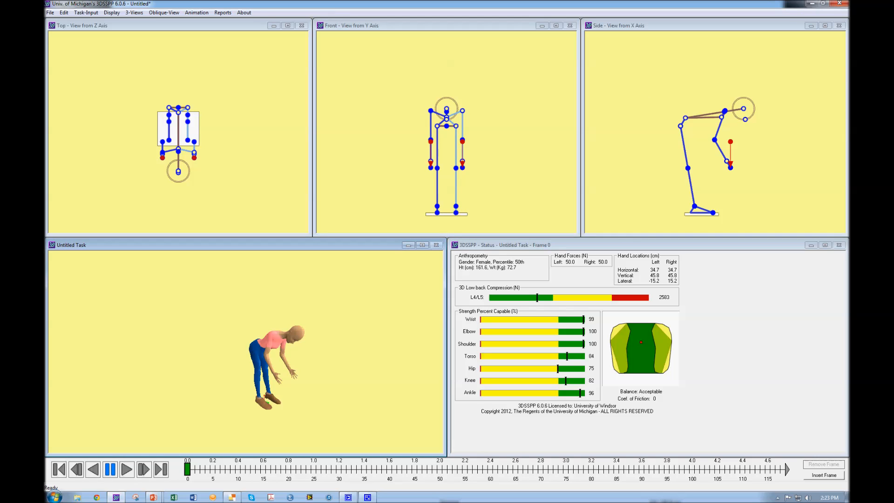